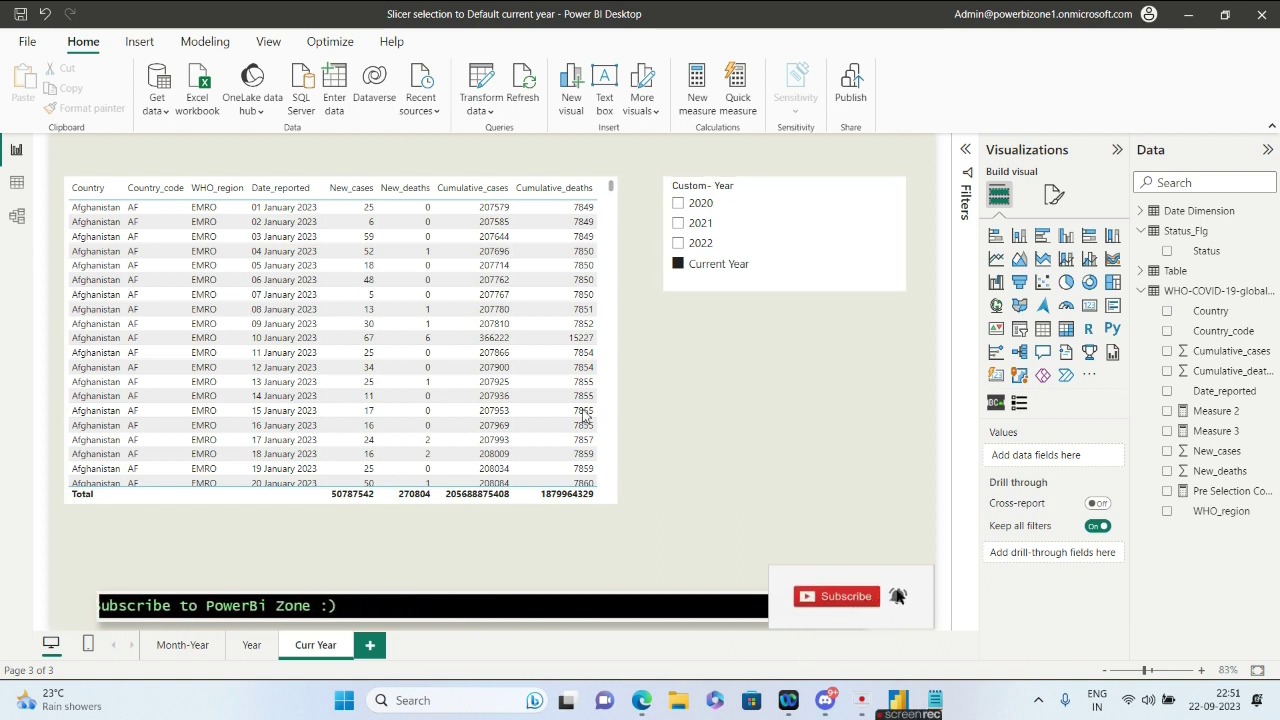
Step: Review the Month-Year and Curr Year pages, then show Date Dimension's 1,461 rows in Table view
{"action": "left_click", "coordinate": [183, 648]}
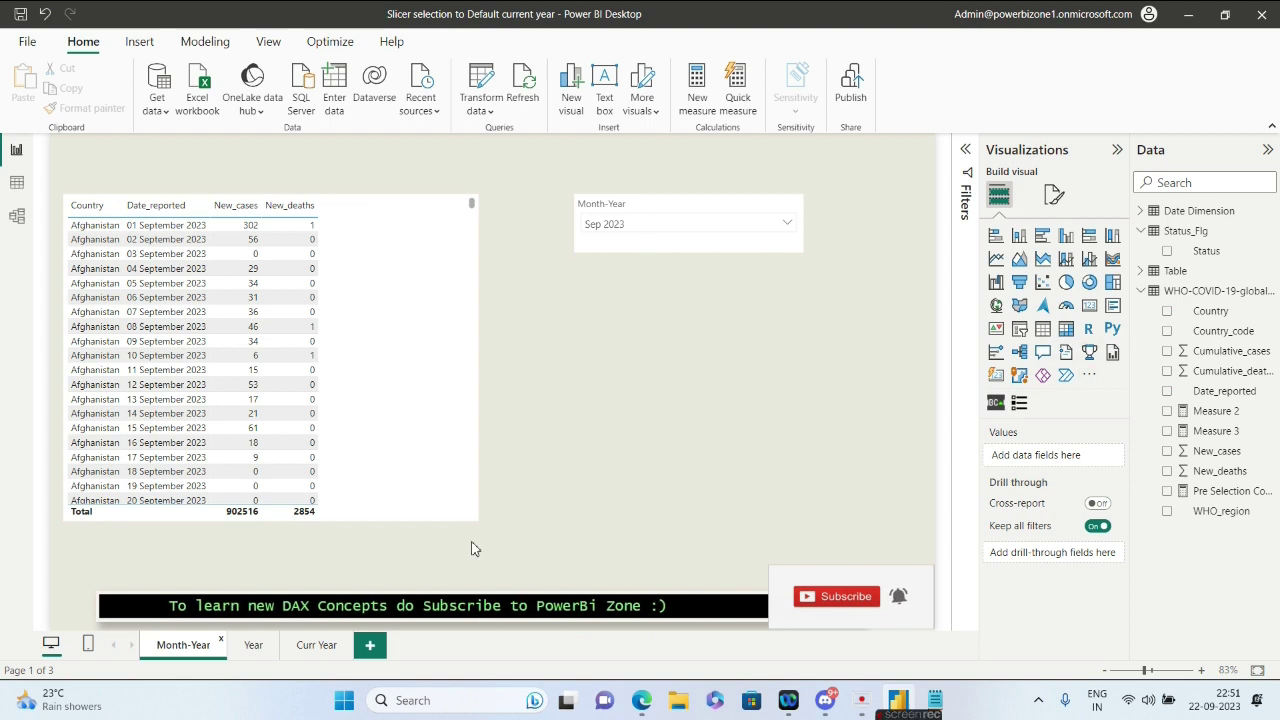
{"action": "left_click", "coordinate": [320, 646]}
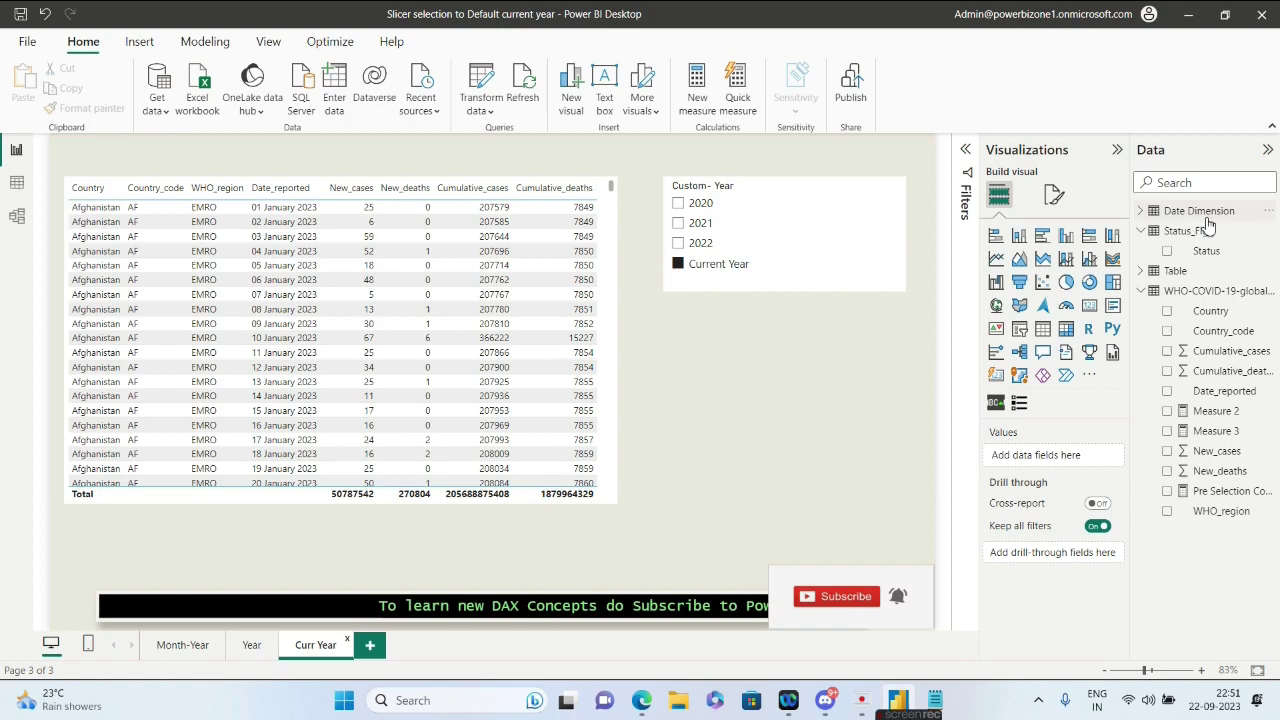
{"action": "left_click", "coordinate": [16, 215]}
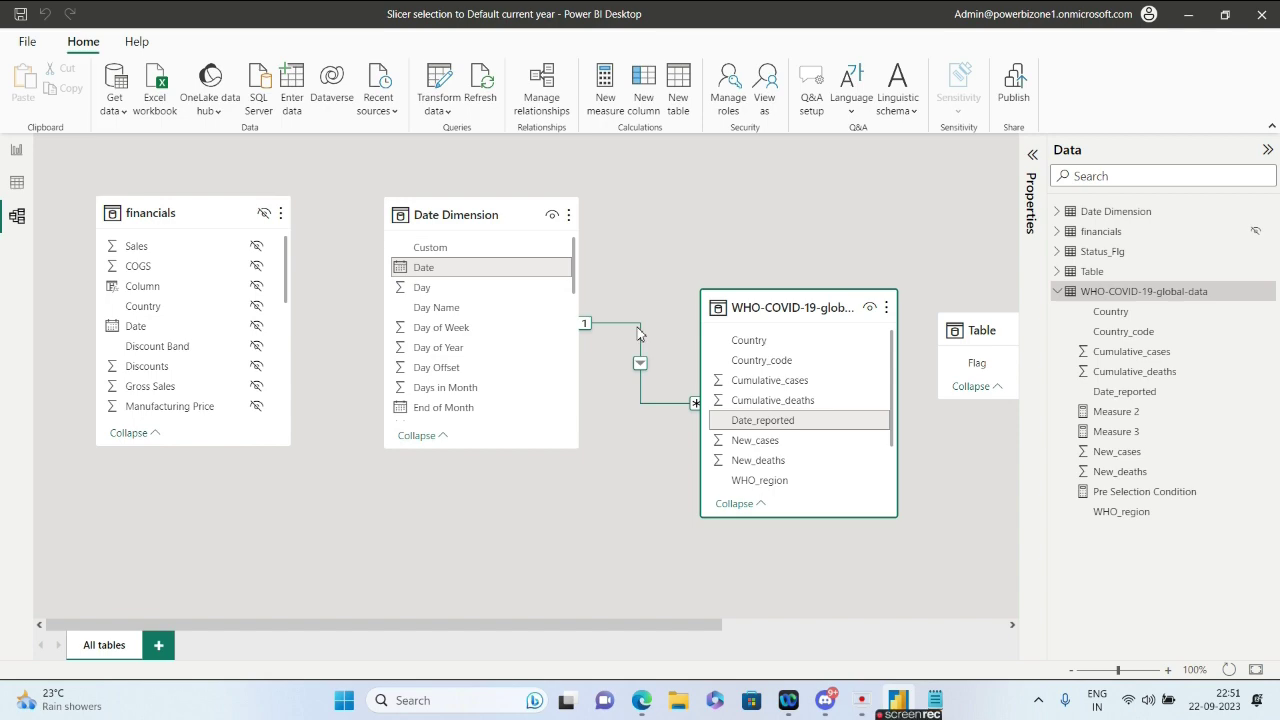
{"action": "left_click", "coordinate": [16, 156]}
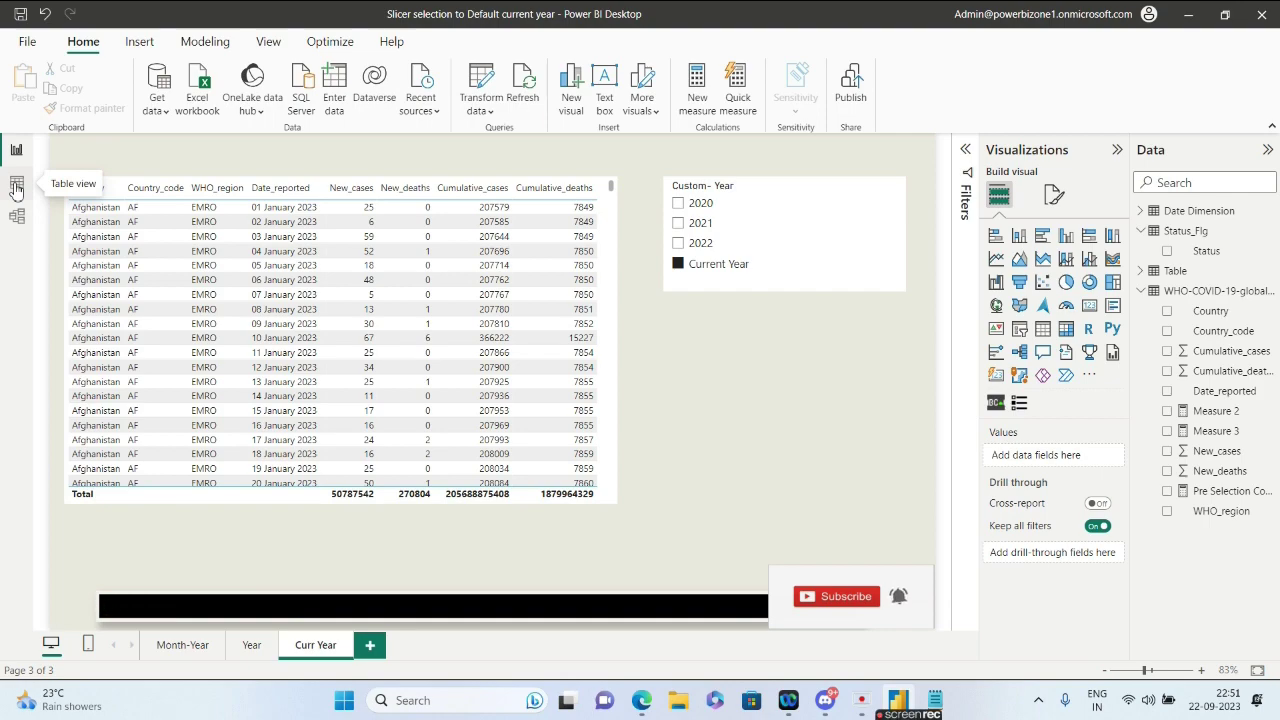
{"action": "left_click", "coordinate": [16, 186]}
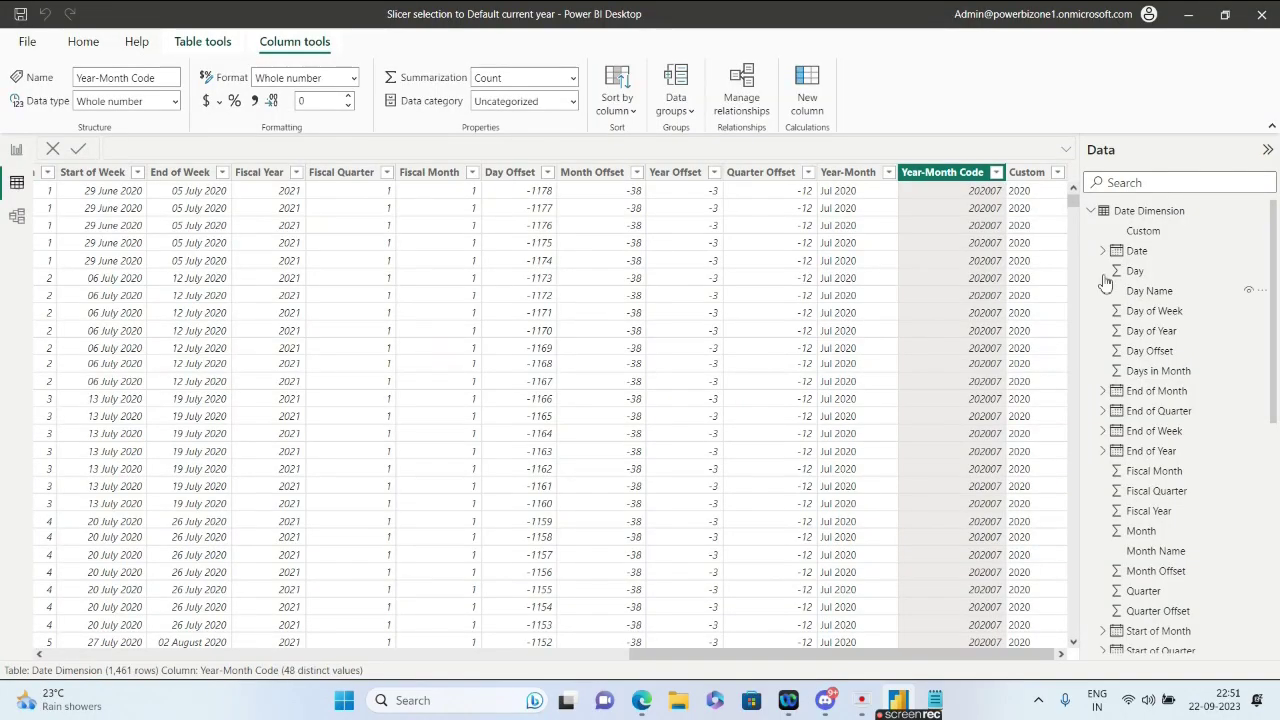
{"action": "left_click", "coordinate": [1127, 213]}
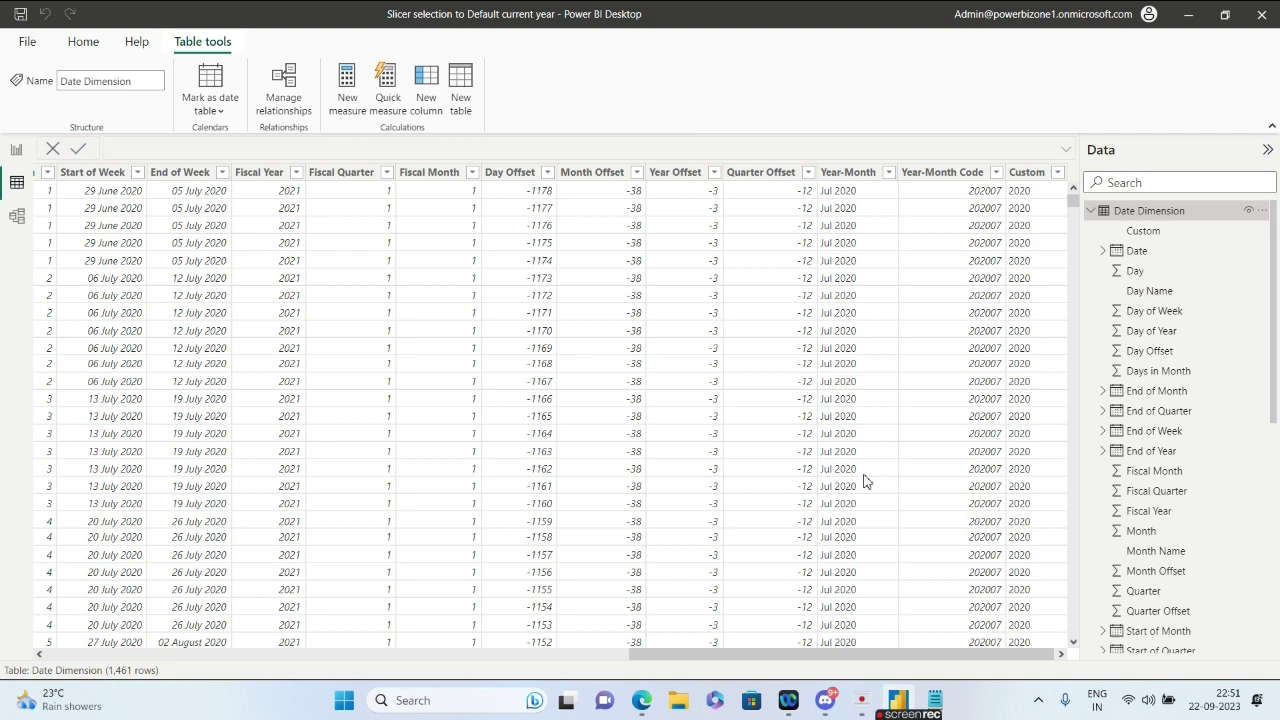
{"action": "left_click_drag", "start_coordinate": [836, 653], "coordinate": [835, 653]}
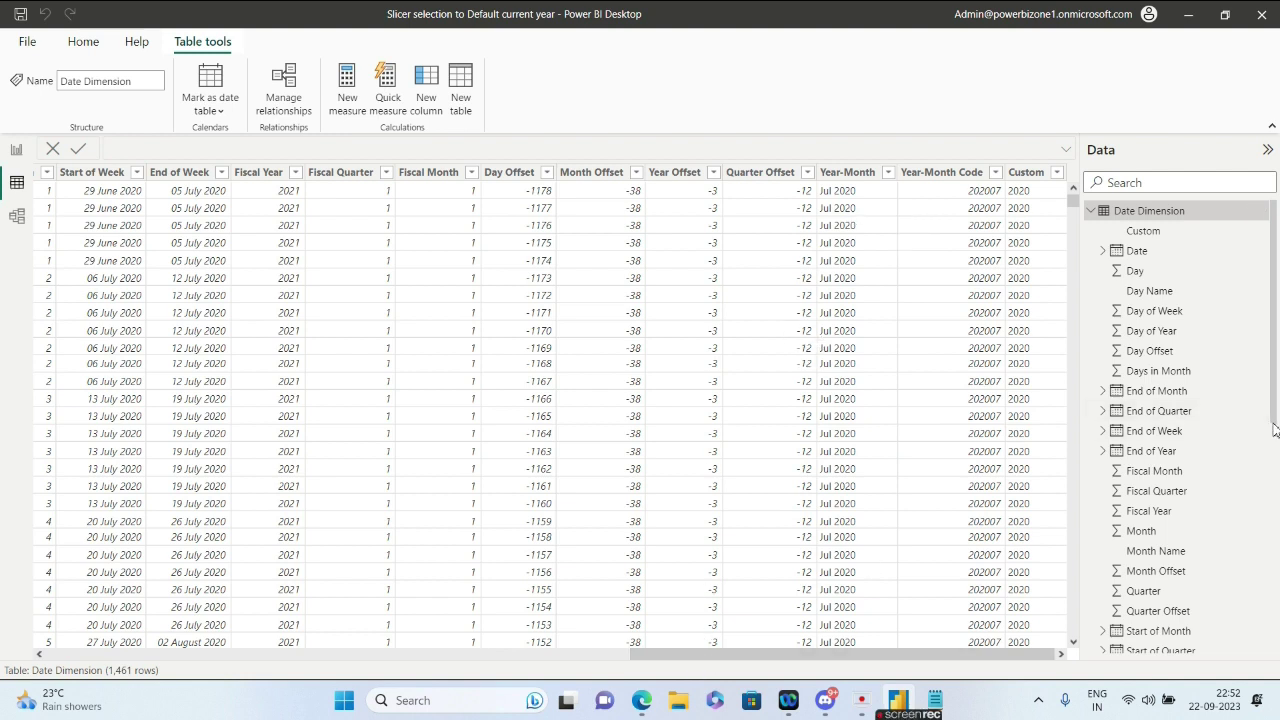
{"action": "left_click_drag", "start_coordinate": [1275, 415], "coordinate": [1275, 585]}
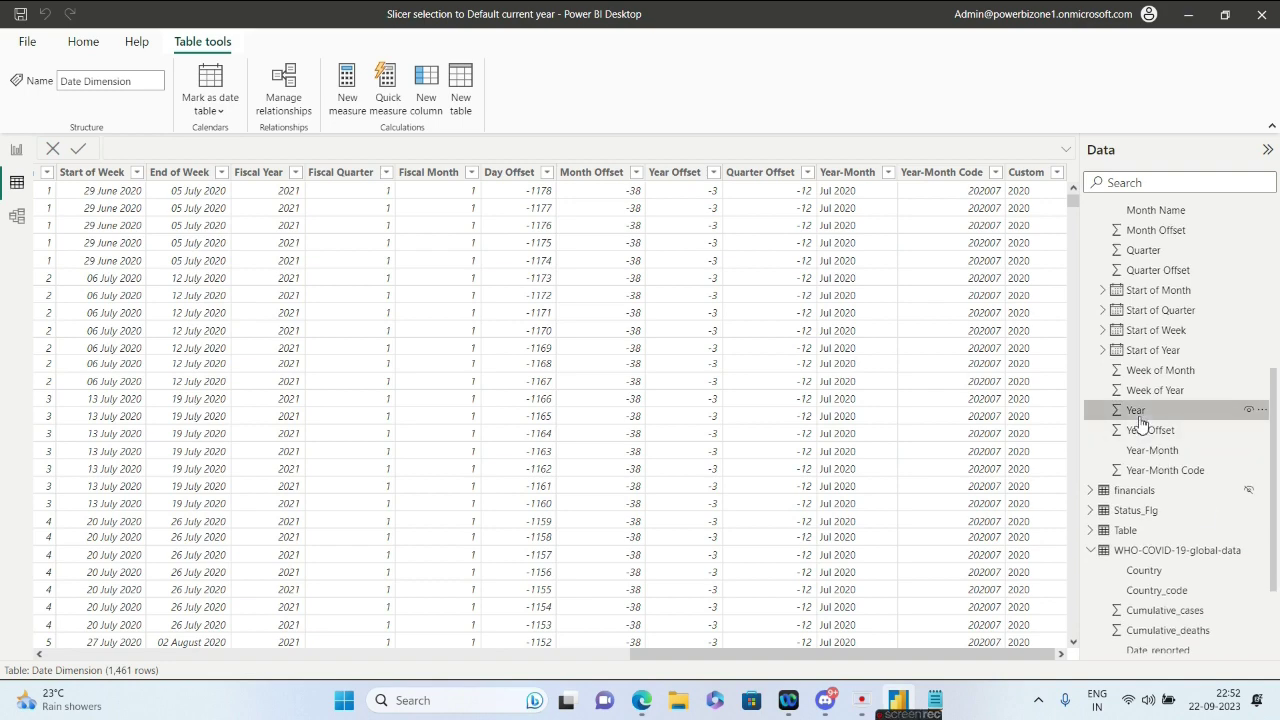
Step: Check the Year column's values and narrow Year-Month Code so the Custom text column is fully visible
{"action": "left_click", "coordinate": [1138, 418]}
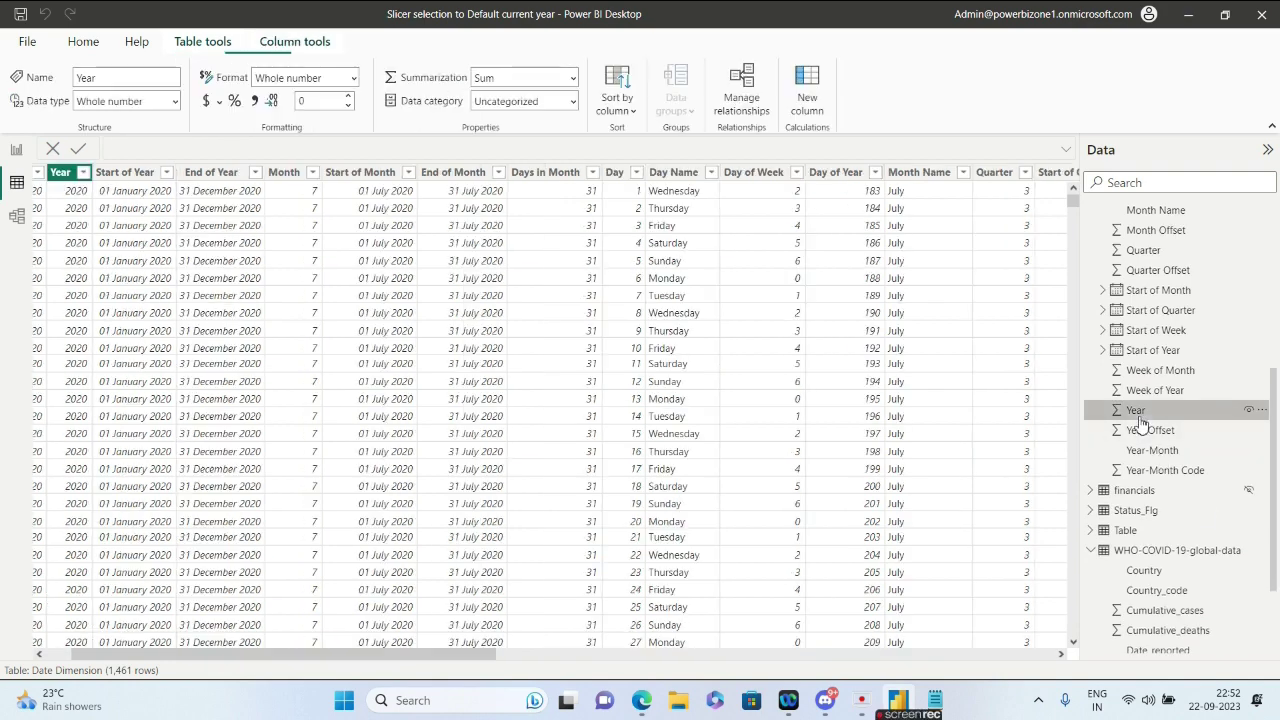
{"action": "left_click", "coordinate": [84, 173]}
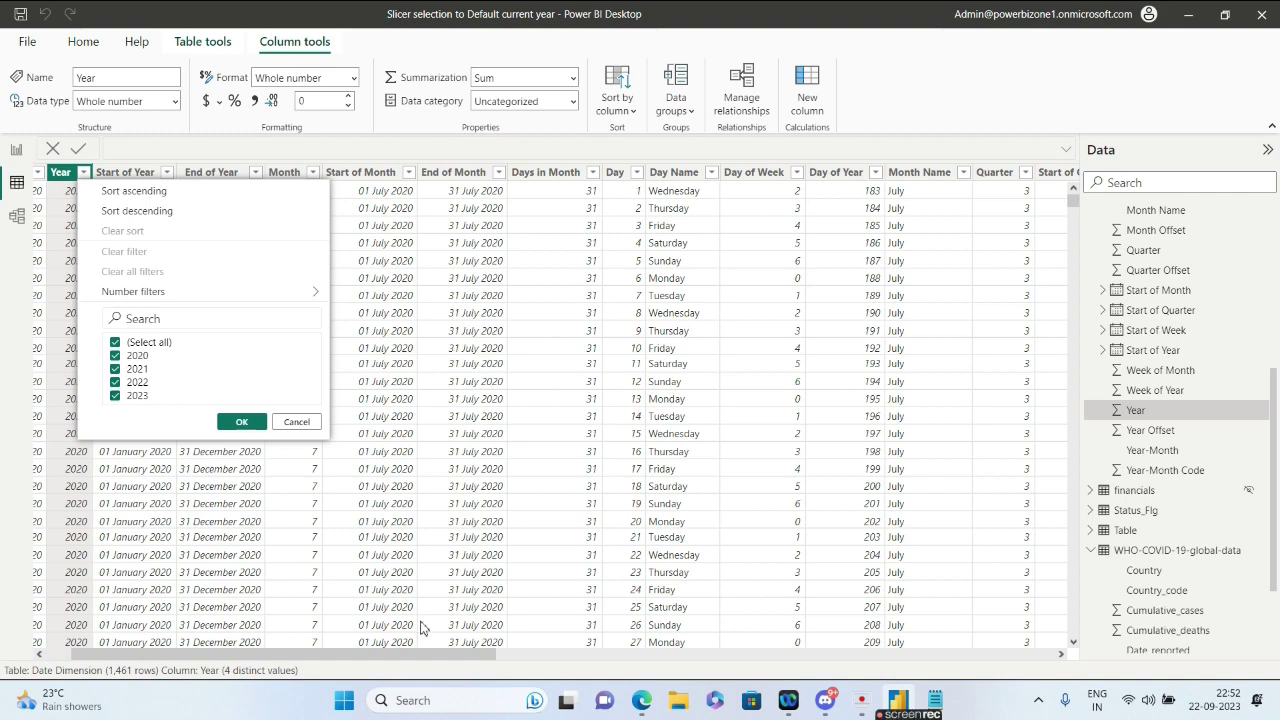
{"action": "left_click_drag", "start_coordinate": [435, 659], "coordinate": [1000, 660]}
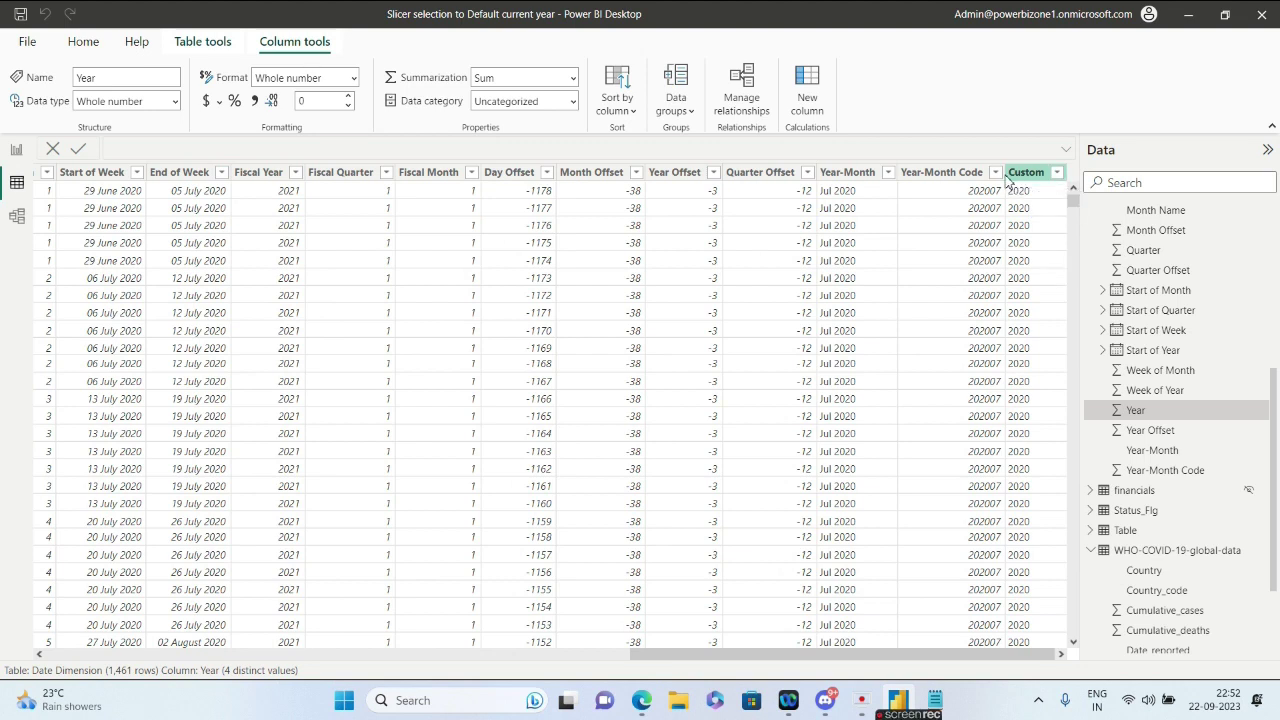
{"action": "left_click_drag", "start_coordinate": [1003, 174], "coordinate": [971, 178]}
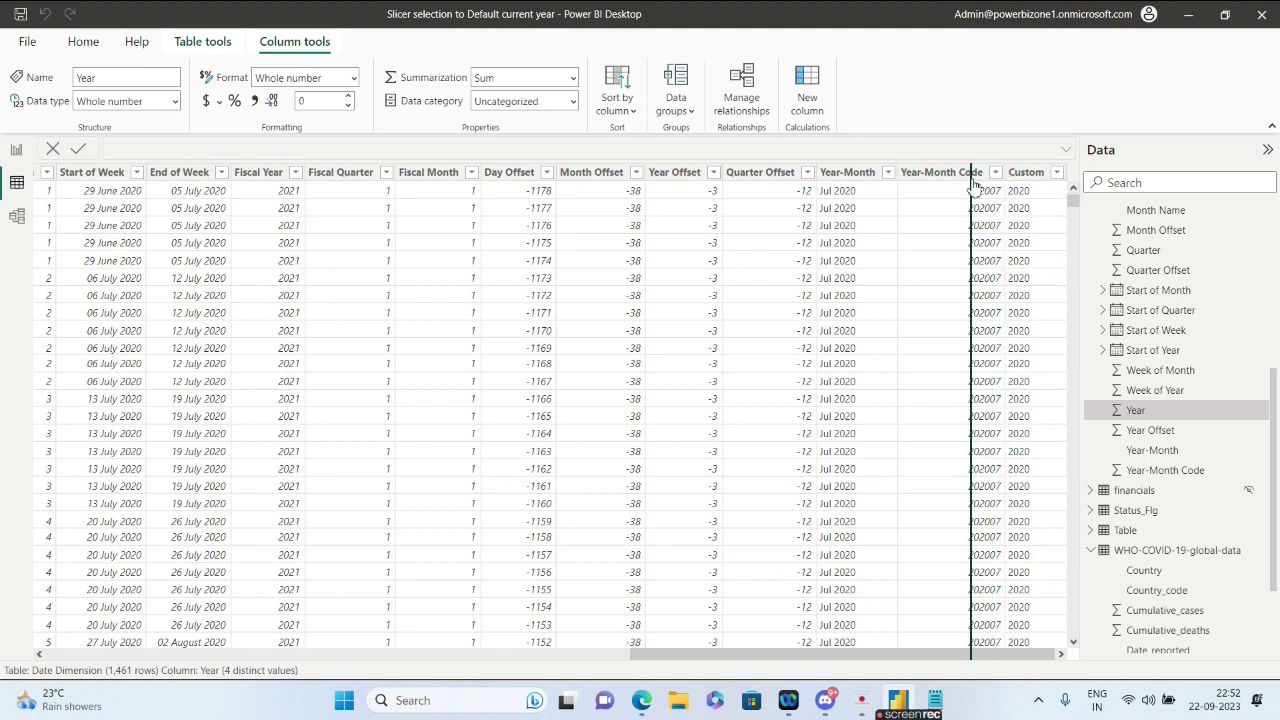
{"action": "left_click", "coordinate": [979, 197]}
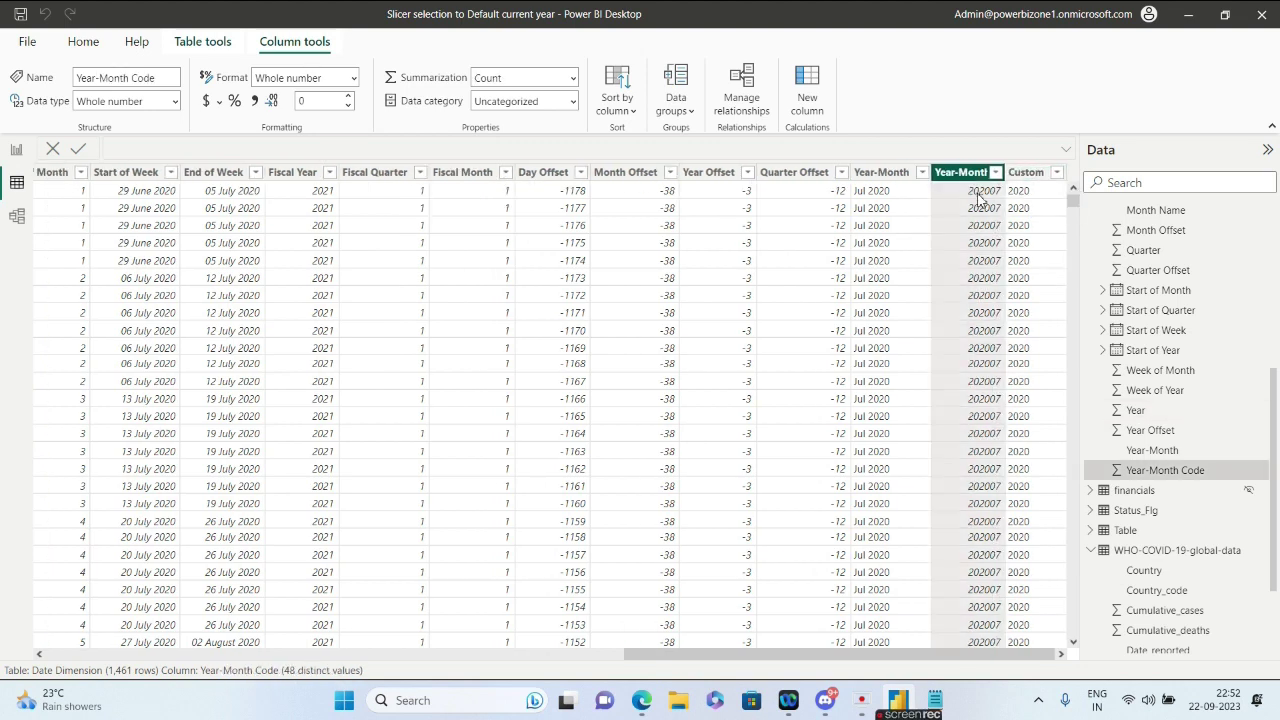
{"action": "left_click", "coordinate": [1027, 181]}
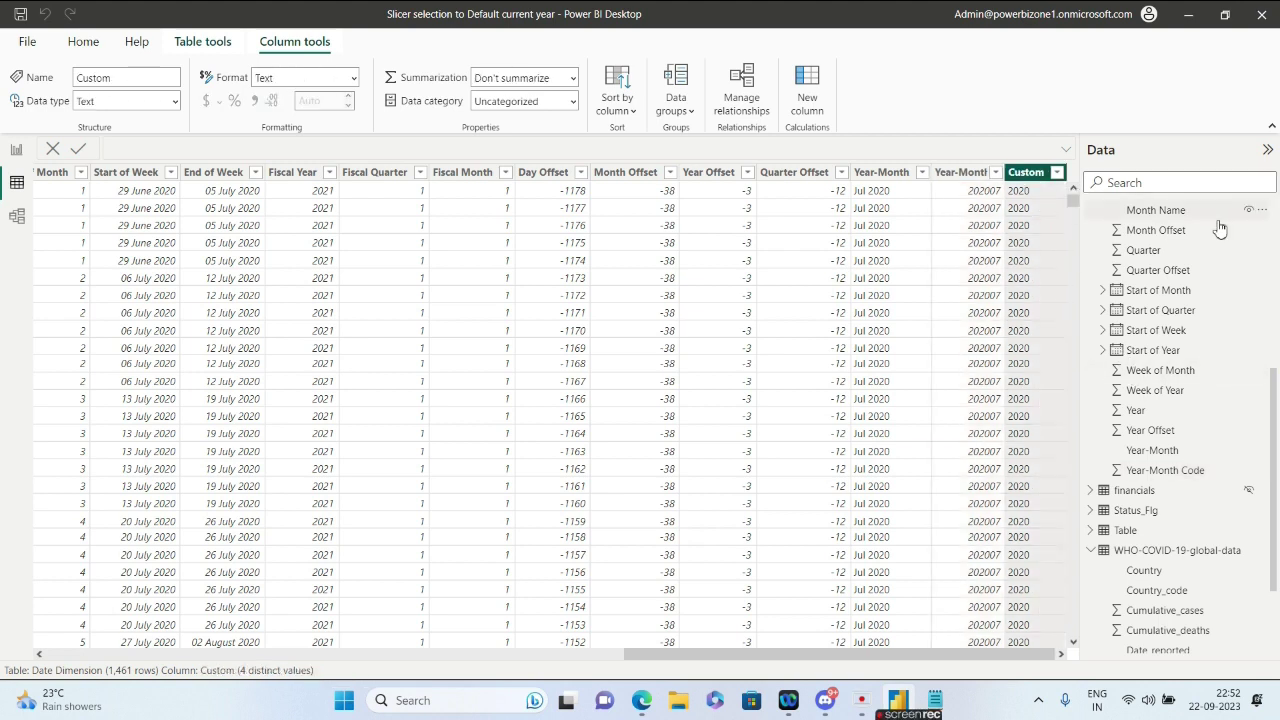
{"action": "left_click_drag", "start_coordinate": [1276, 430], "coordinate": [1274, 243]}
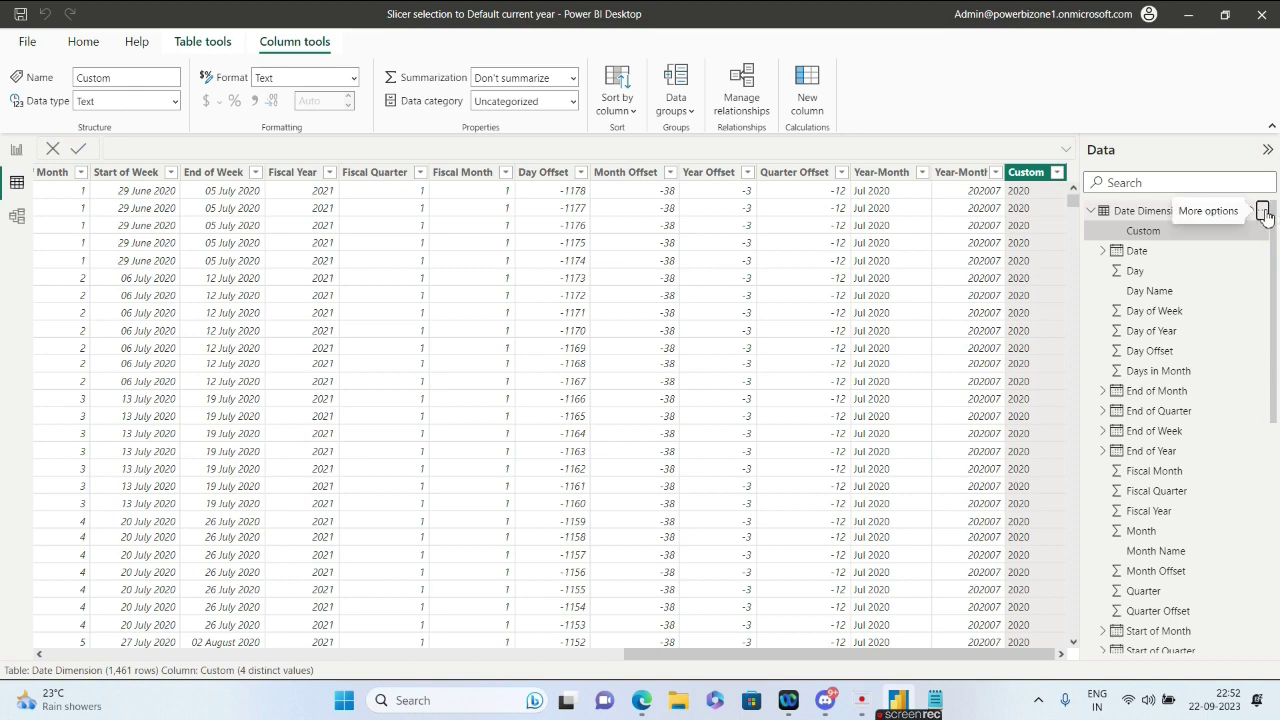
Step: Edit the Date Dimension query and copy its Added Custom 'Current Year' formula
{"action": "left_click", "coordinate": [1263, 212]}
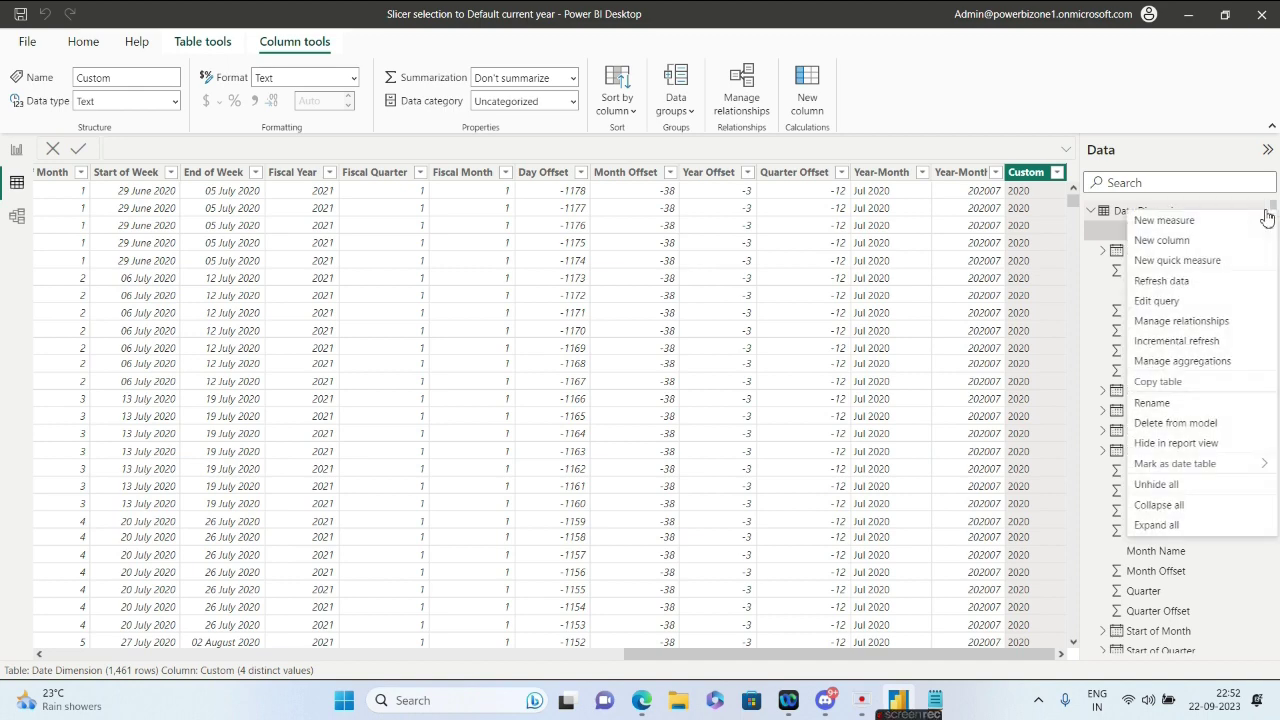
{"action": "left_click", "coordinate": [1184, 303]}
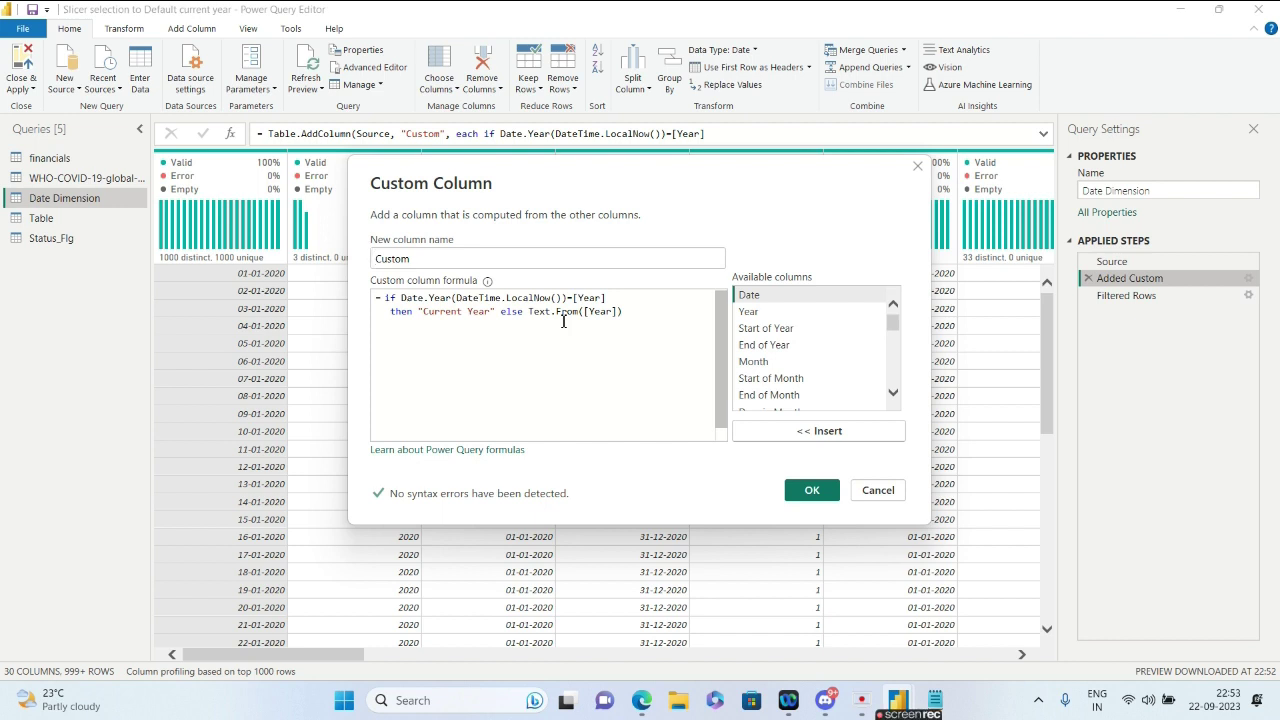
{"action": "key", "text": "ctrl+a"}
{"action": "key", "text": "ctrl+a"}
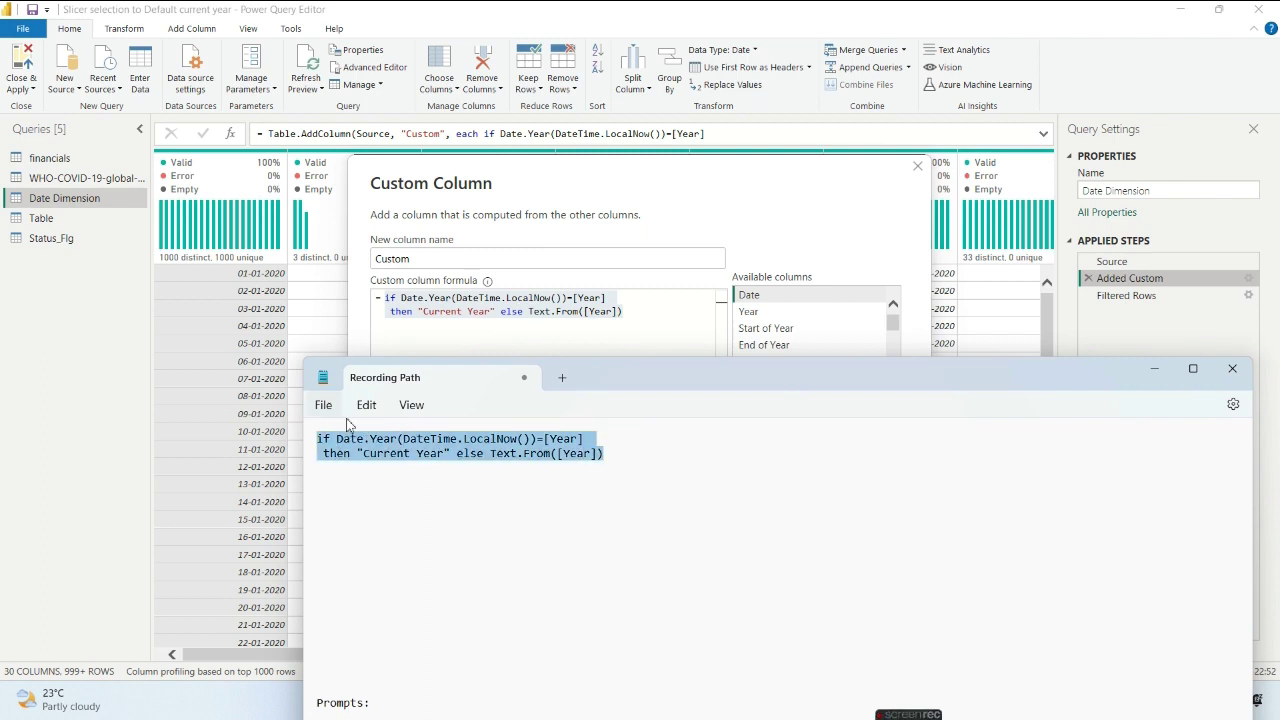
Step: Zoom in on the pasted formula text in Notepad
{"action": "left_click", "coordinate": [409, 407]}
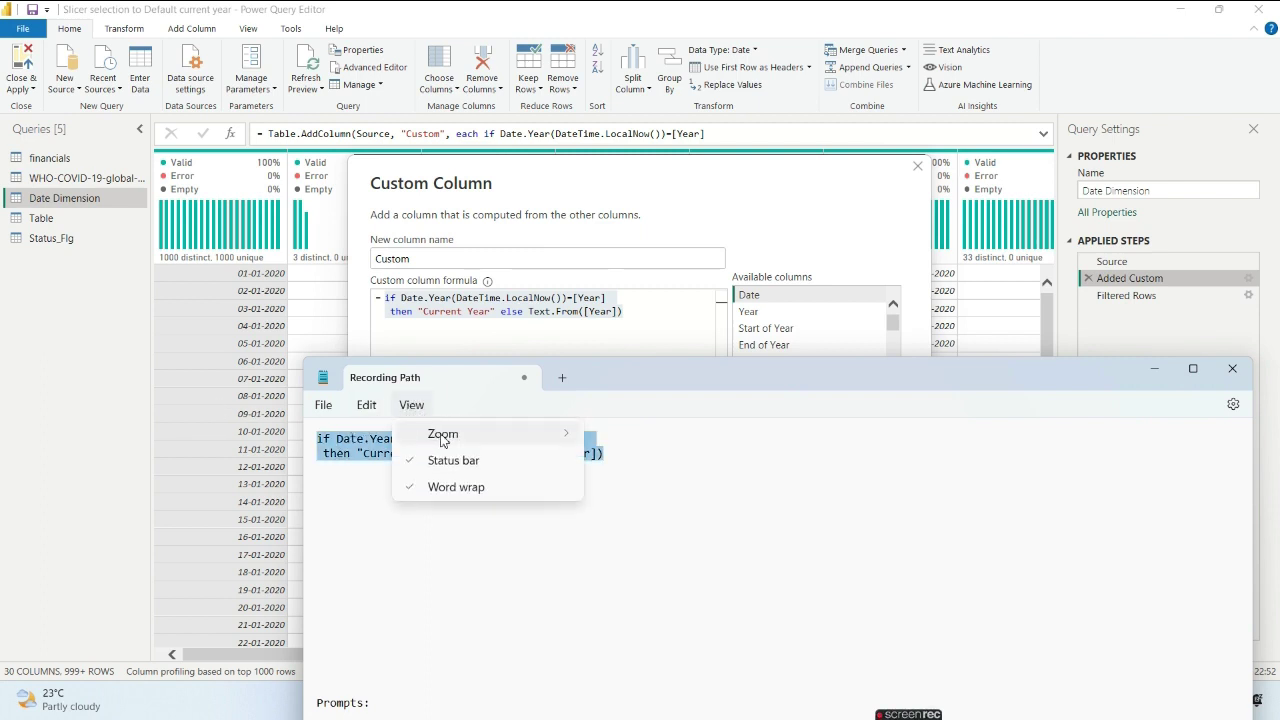
{"action": "mouse_move", "coordinate": [443, 437]}
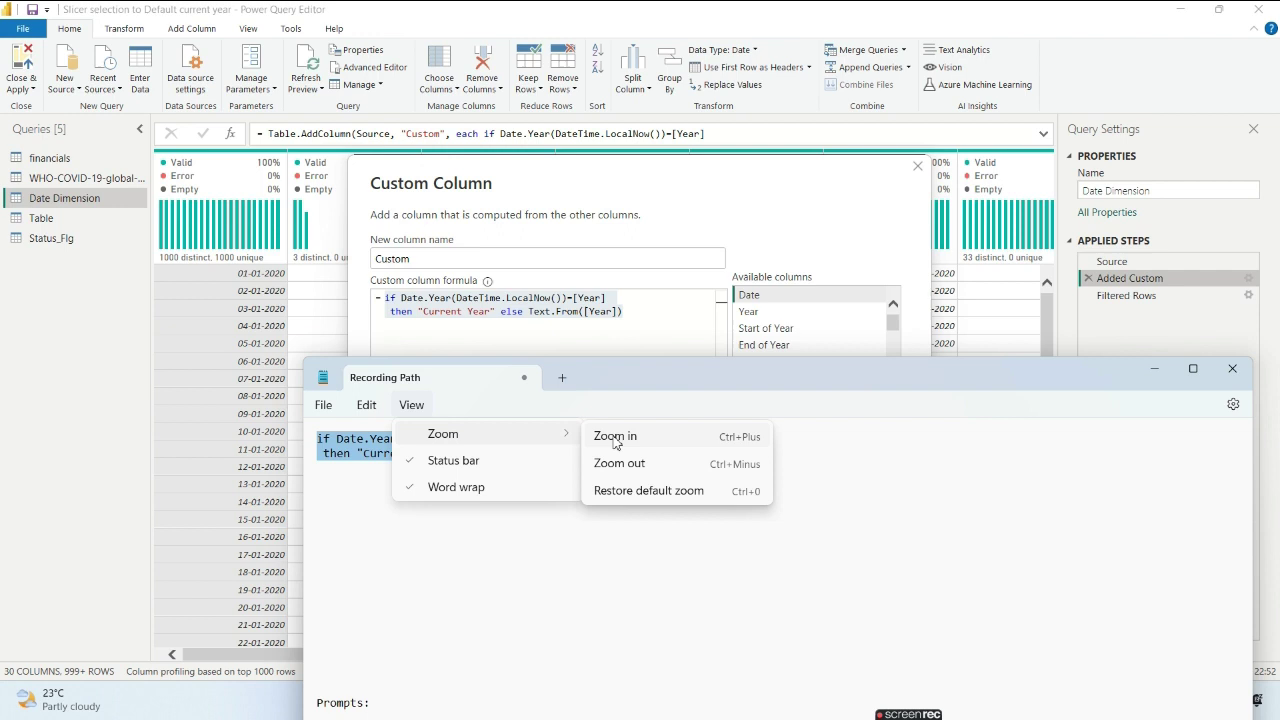
{"action": "left_click", "coordinate": [615, 437]}
{"action": "key", "text": "ctrl+plus"}
{"action": "key", "text": "ctrl+plus"}
{"action": "left_click", "coordinate": [613, 447]}
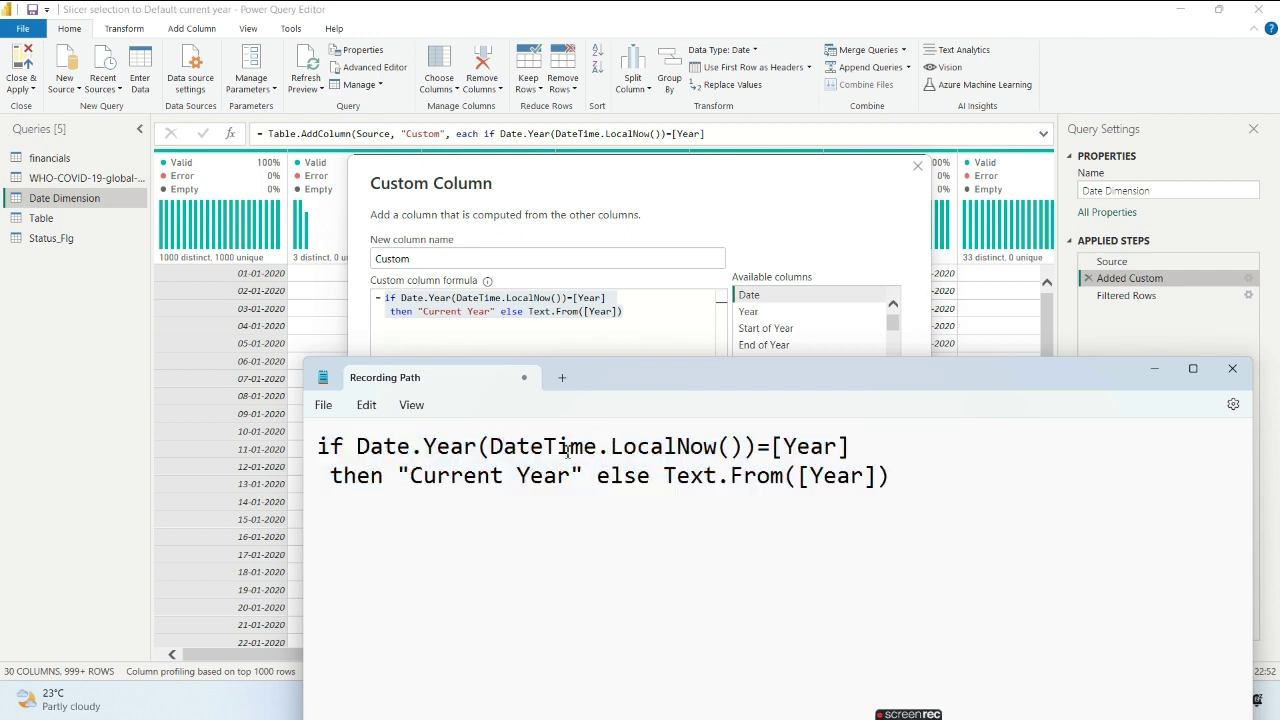
Step: Trace the formula's parts: Date.Year(DateTime.LocalNow()), the Current Year label, [Year] and Text.From
{"action": "left_click_drag", "start_coordinate": [491, 447], "coordinate": [742, 451]}
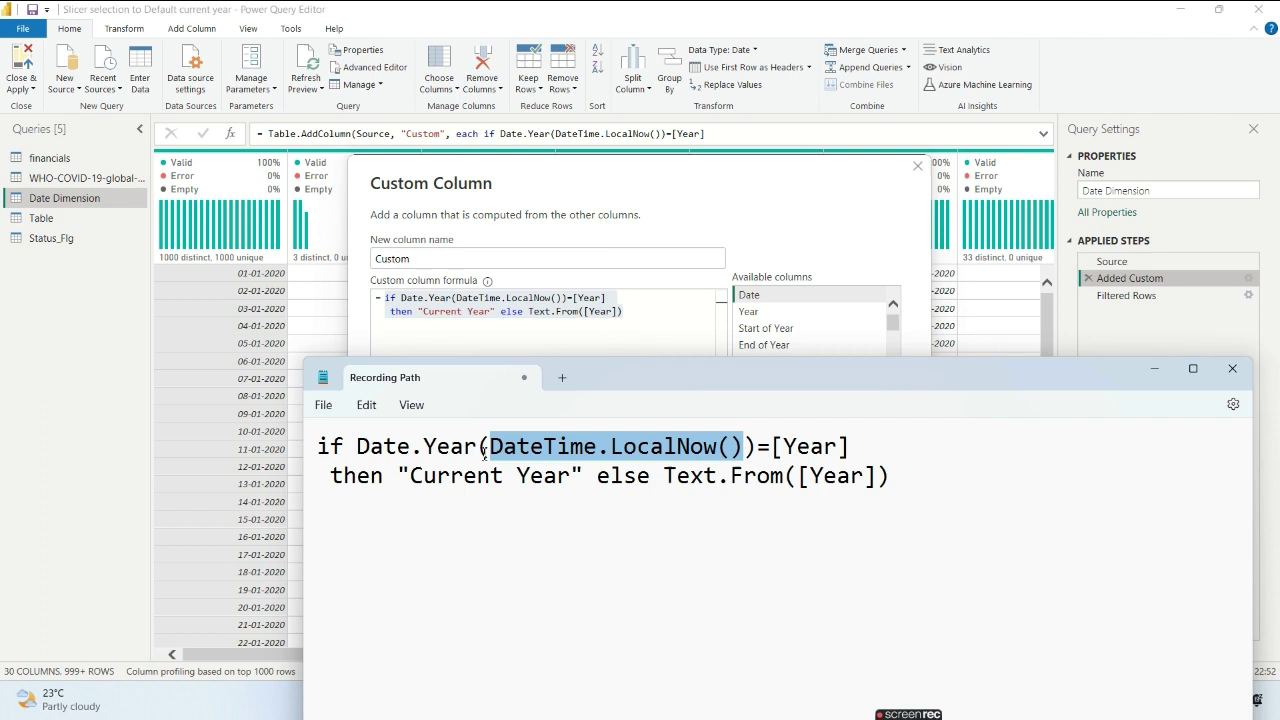
{"action": "left_click_drag", "start_coordinate": [358, 446], "coordinate": [479, 448]}
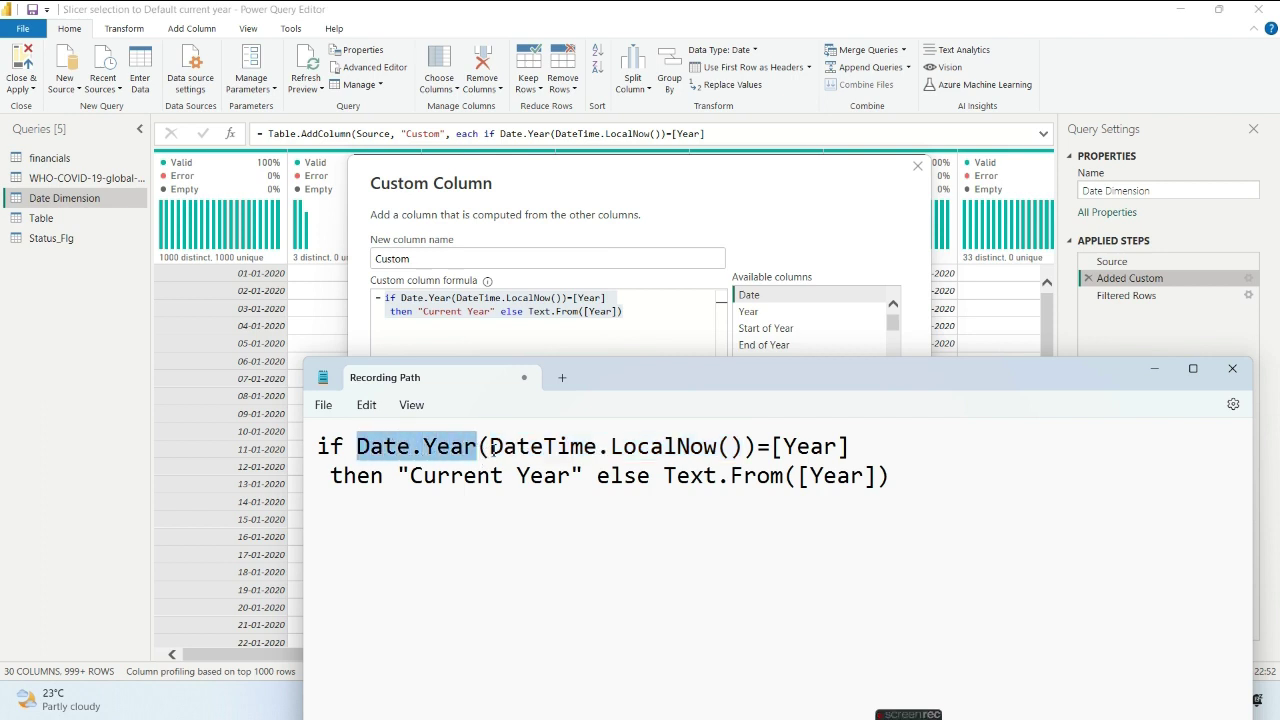
{"action": "left_click", "coordinate": [368, 447]}
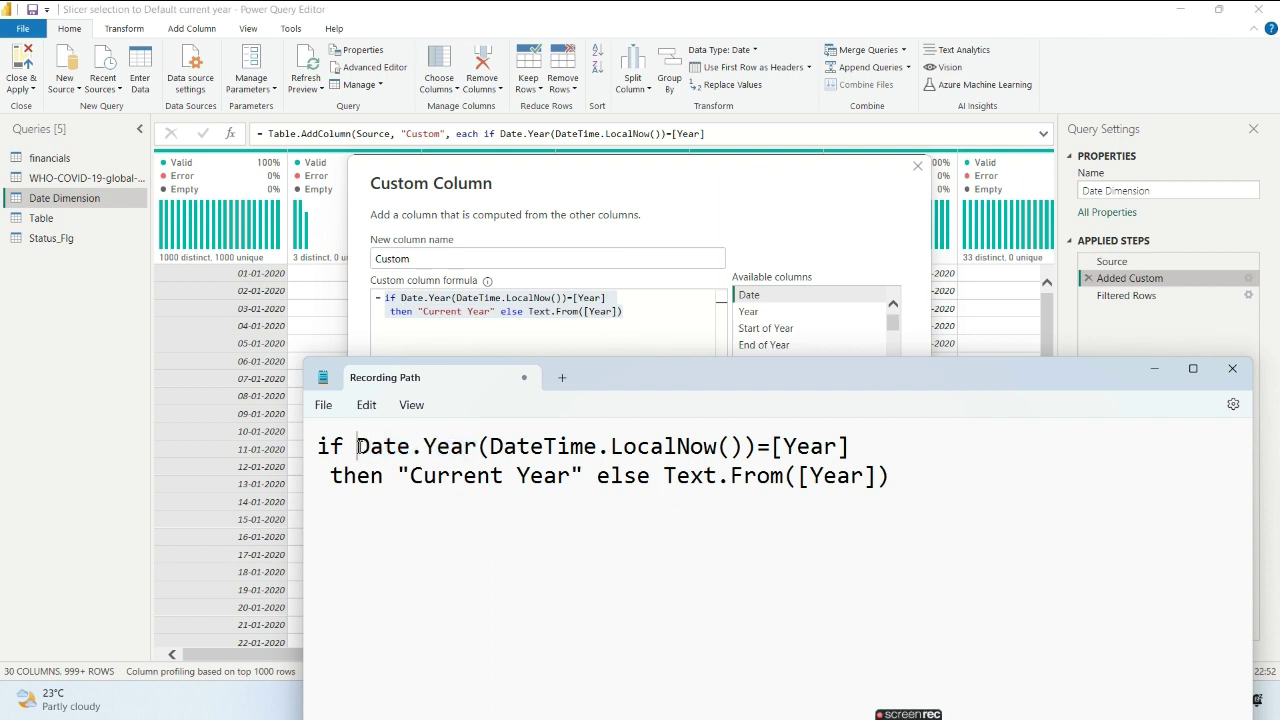
{"action": "left_click_drag", "start_coordinate": [357, 446], "coordinate": [852, 447]}
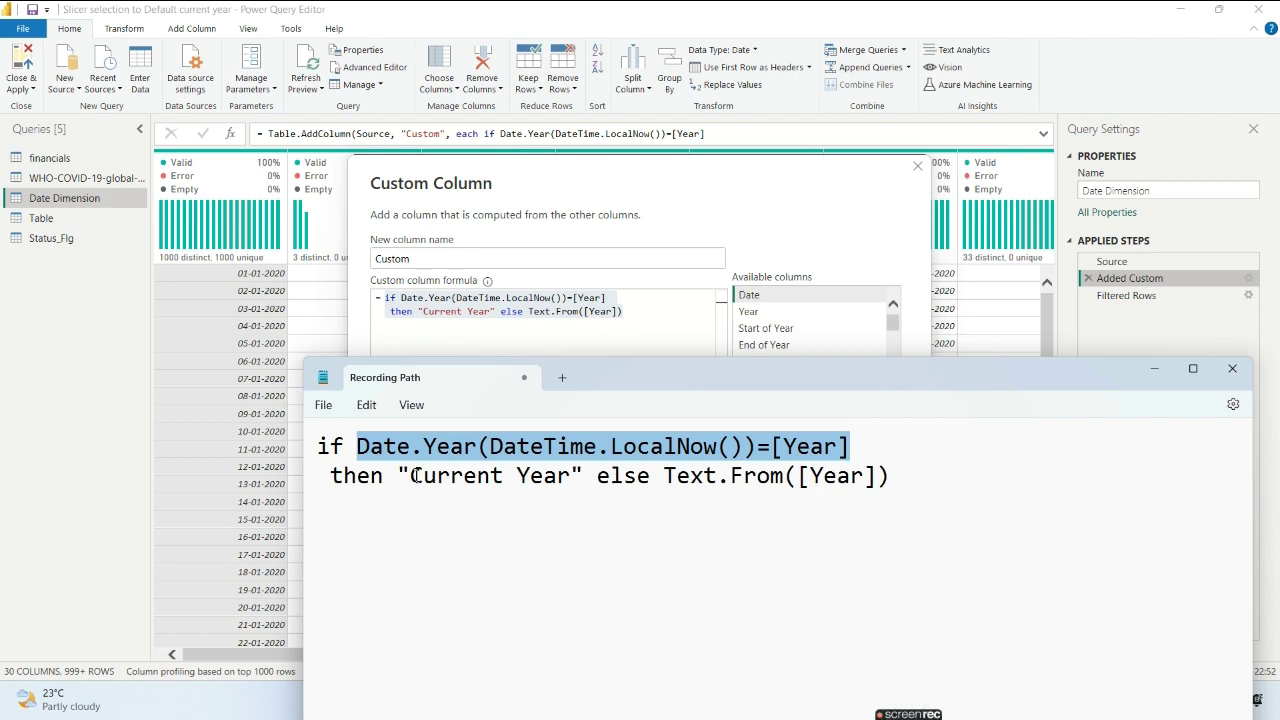
{"action": "left_click_drag", "start_coordinate": [411, 476], "coordinate": [576, 476]}
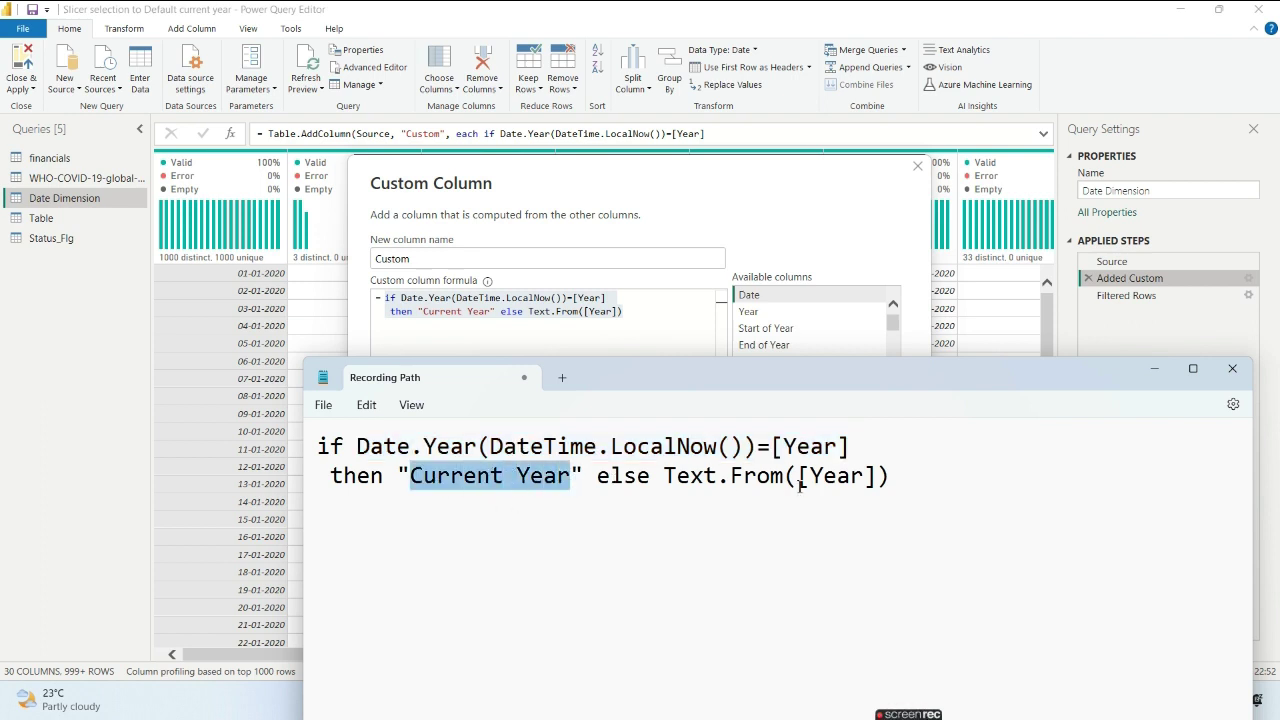
{"action": "left_click_drag", "start_coordinate": [800, 477], "coordinate": [880, 479]}
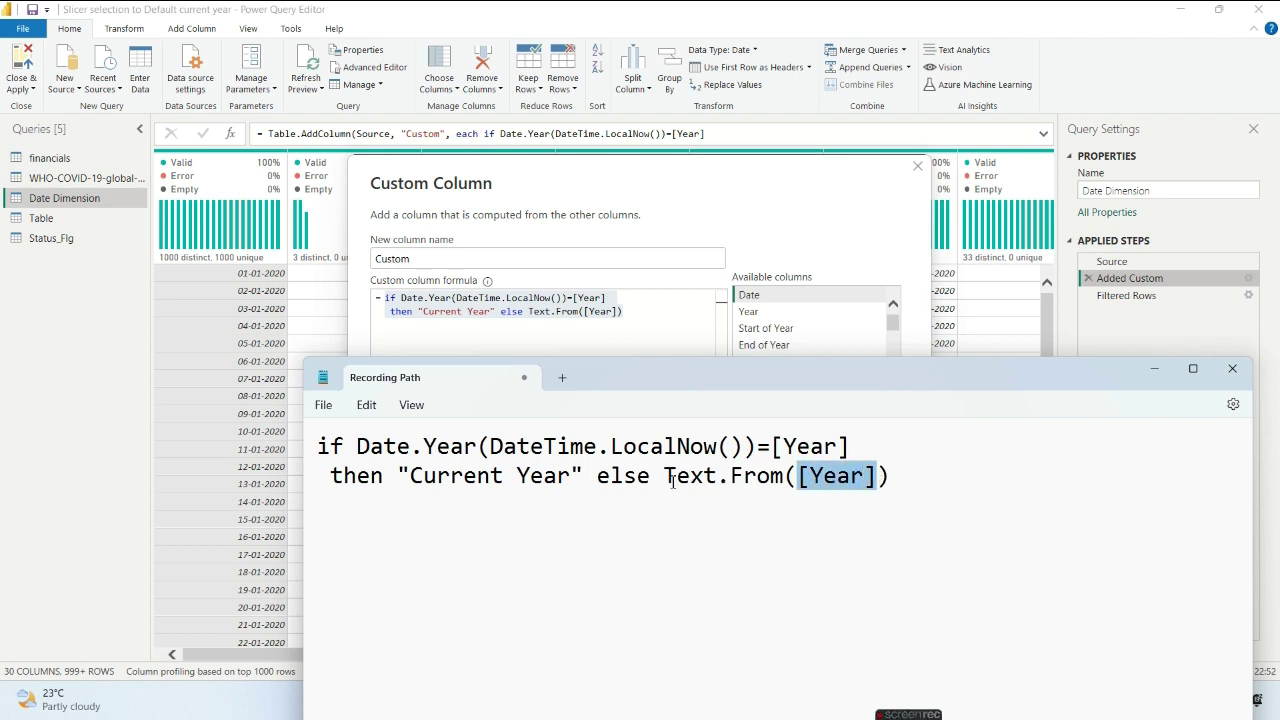
{"action": "left_click_drag", "start_coordinate": [665, 478], "coordinate": [782, 487]}
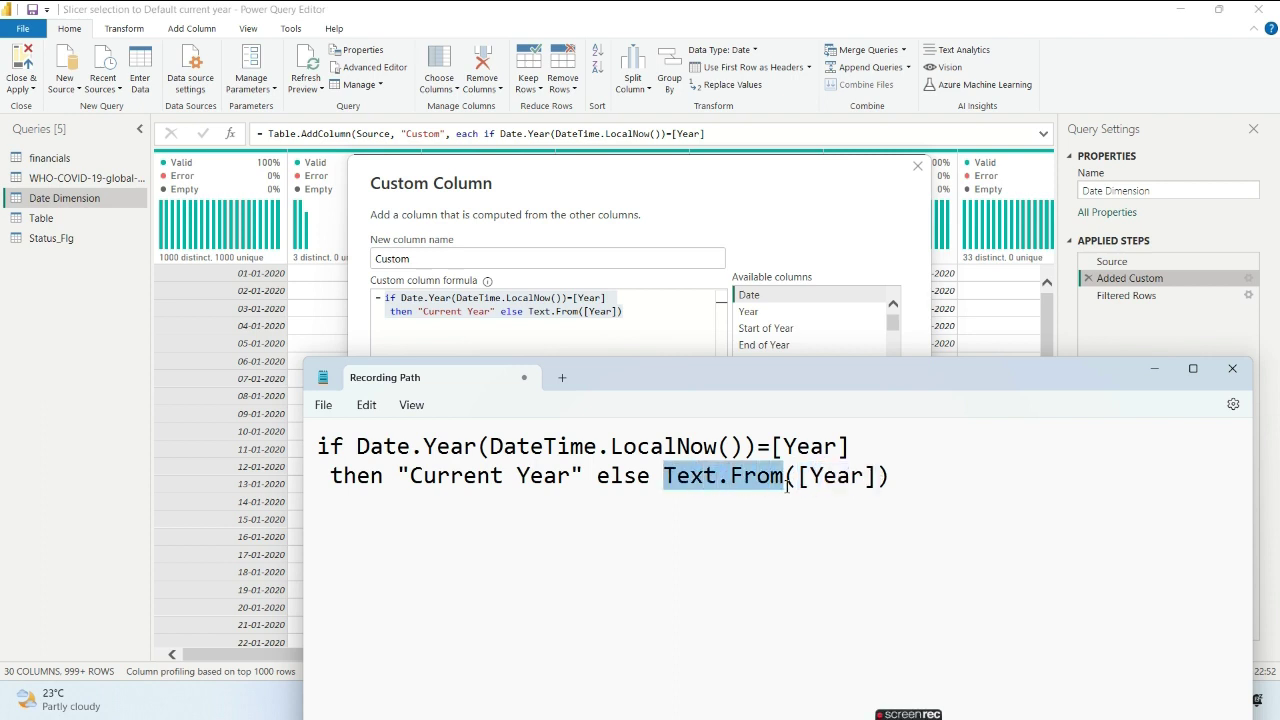
Step: Commit the Current Year custom column and bring Date Dimension's Year column into view
{"action": "left_click", "coordinate": [917, 168]}
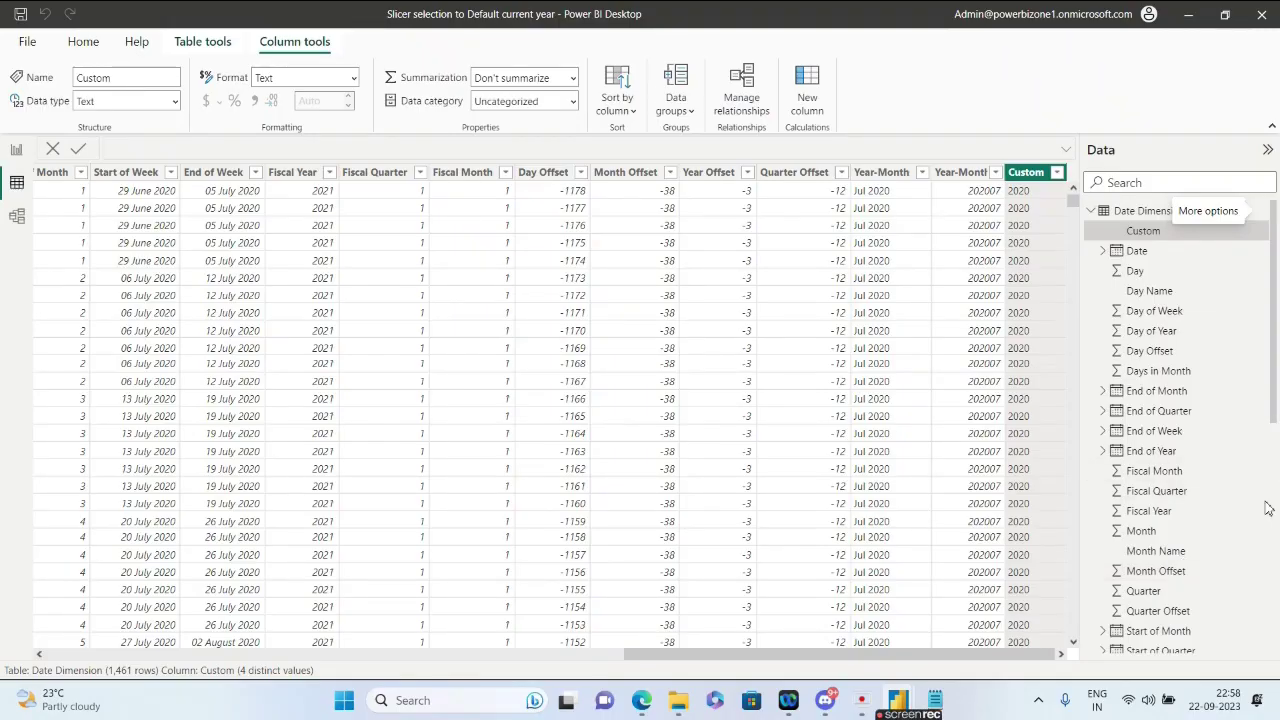
{"action": "left_click_drag", "start_coordinate": [1275, 425], "coordinate": [1262, 578]}
{"action": "left_click", "coordinate": [1138, 440]}
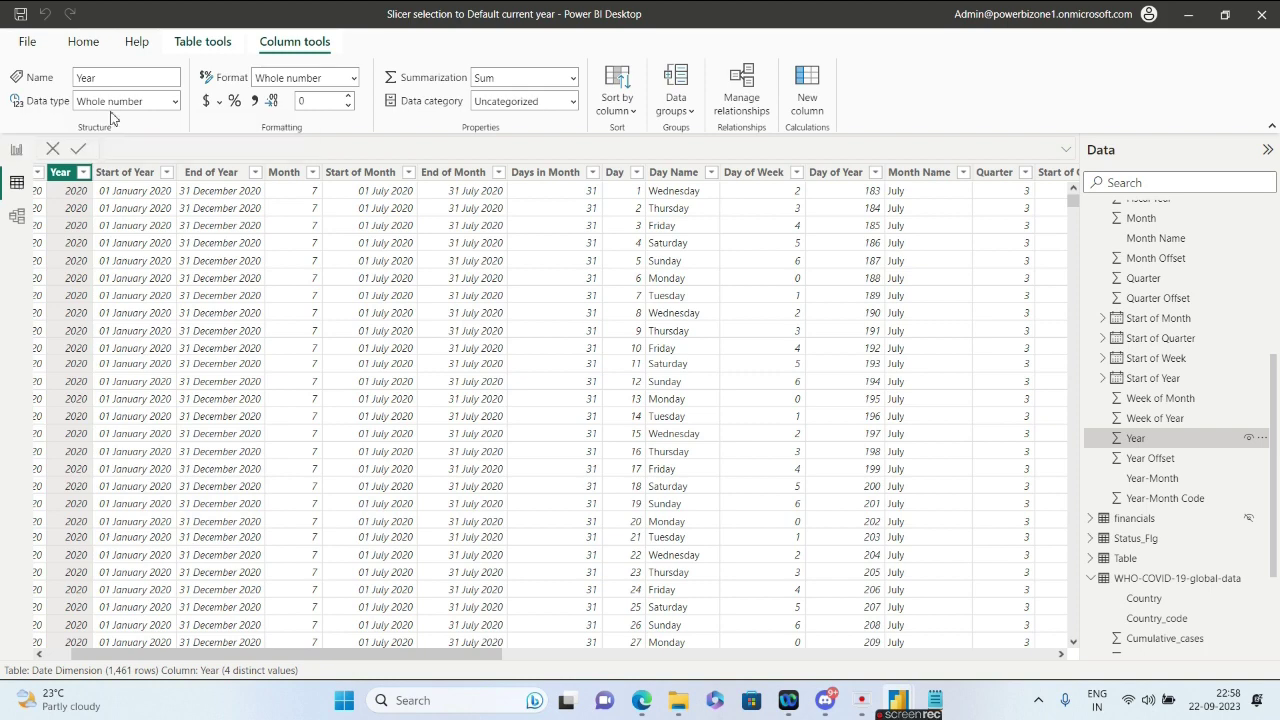
Step: Put the else clause on its own line, select the three-line formula, and minimise Notepad
{"action": "left_click", "coordinate": [936, 702]}
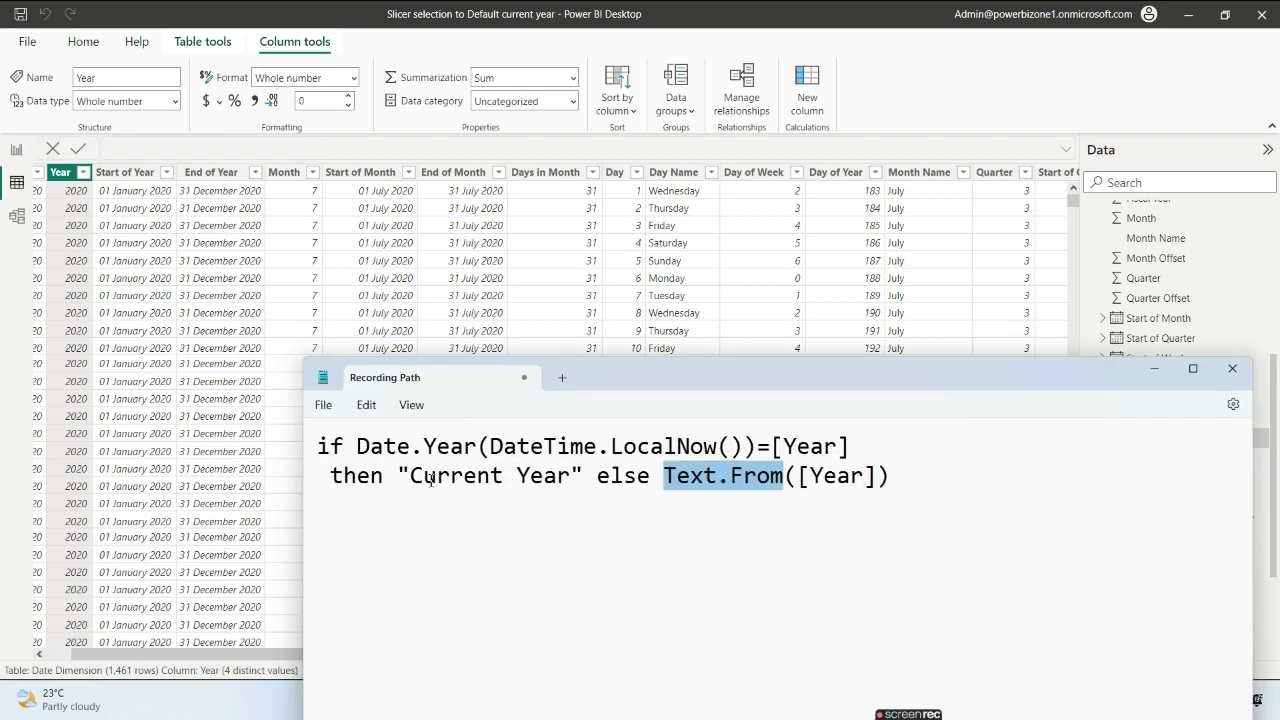
{"action": "left_click", "coordinate": [592, 476]}
{"action": "key", "text": "Return"}
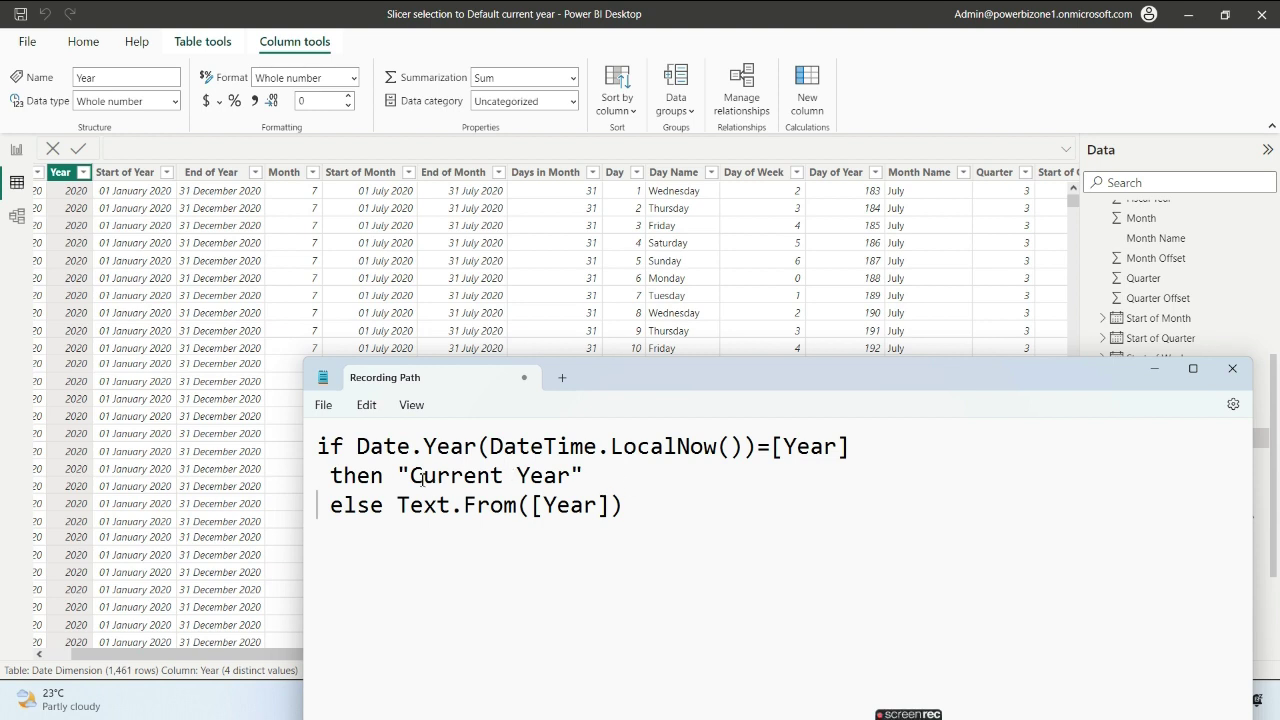
{"action": "mouse_move", "coordinate": [412, 476]}
{"action": "left_mouse_down"}
{"action": "mouse_move", "coordinate": [573, 476]}
{"action": "mouse_move", "coordinate": [397, 485]}
{"action": "left_mouse_up"}
{"action": "left_click", "coordinate": [588, 474]}
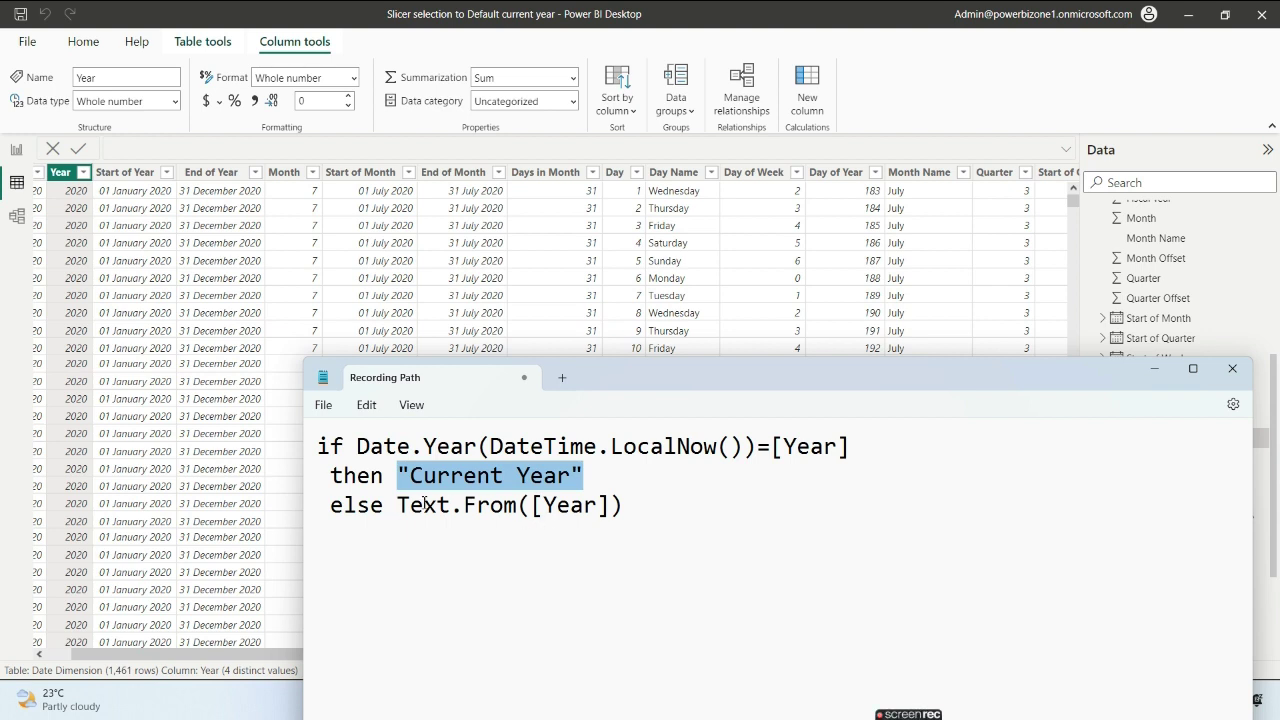
{"action": "left_click_drag", "start_coordinate": [398, 505], "coordinate": [499, 506]}
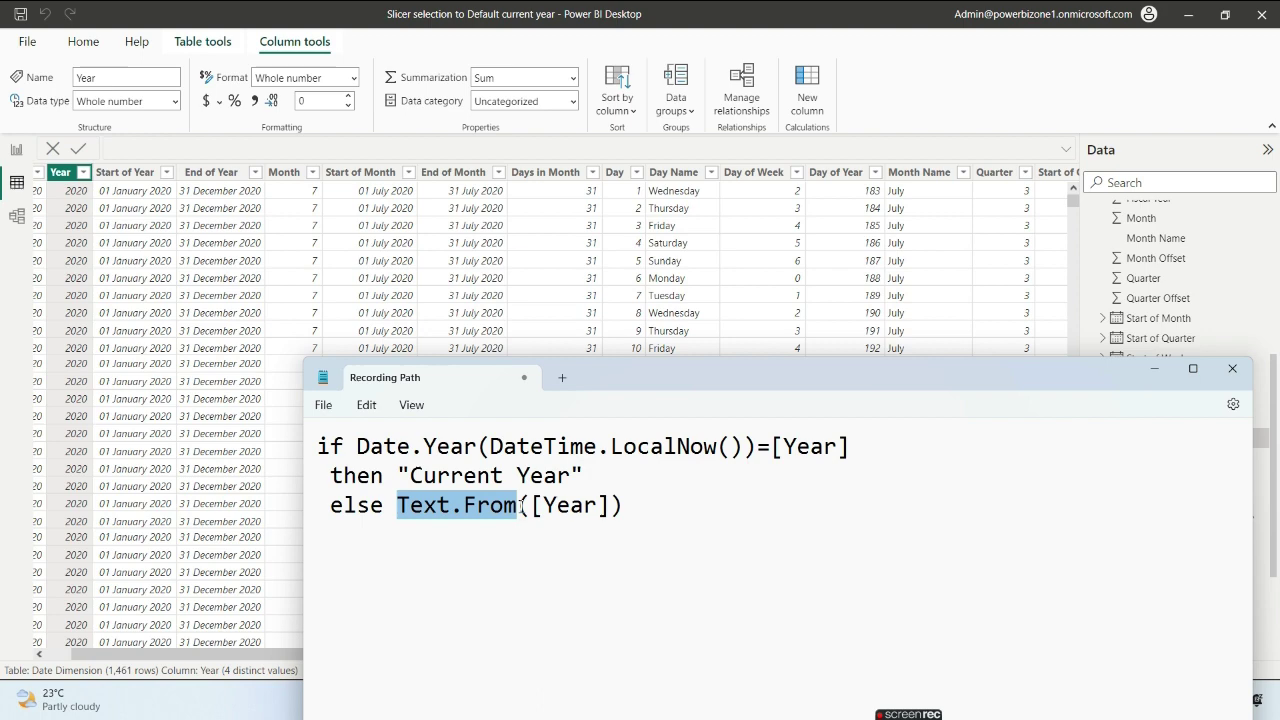
{"action": "left_click_drag", "start_coordinate": [620, 507], "coordinate": [320, 437]}
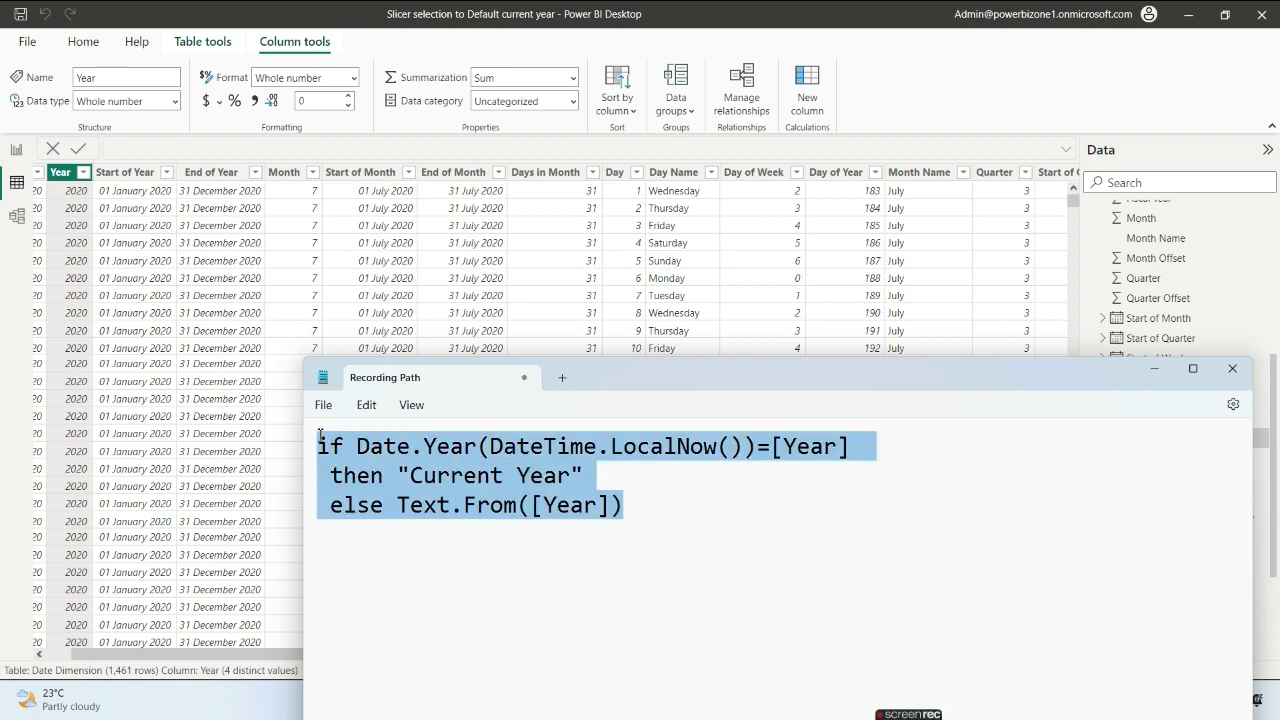
{"action": "left_click", "coordinate": [1153, 372]}
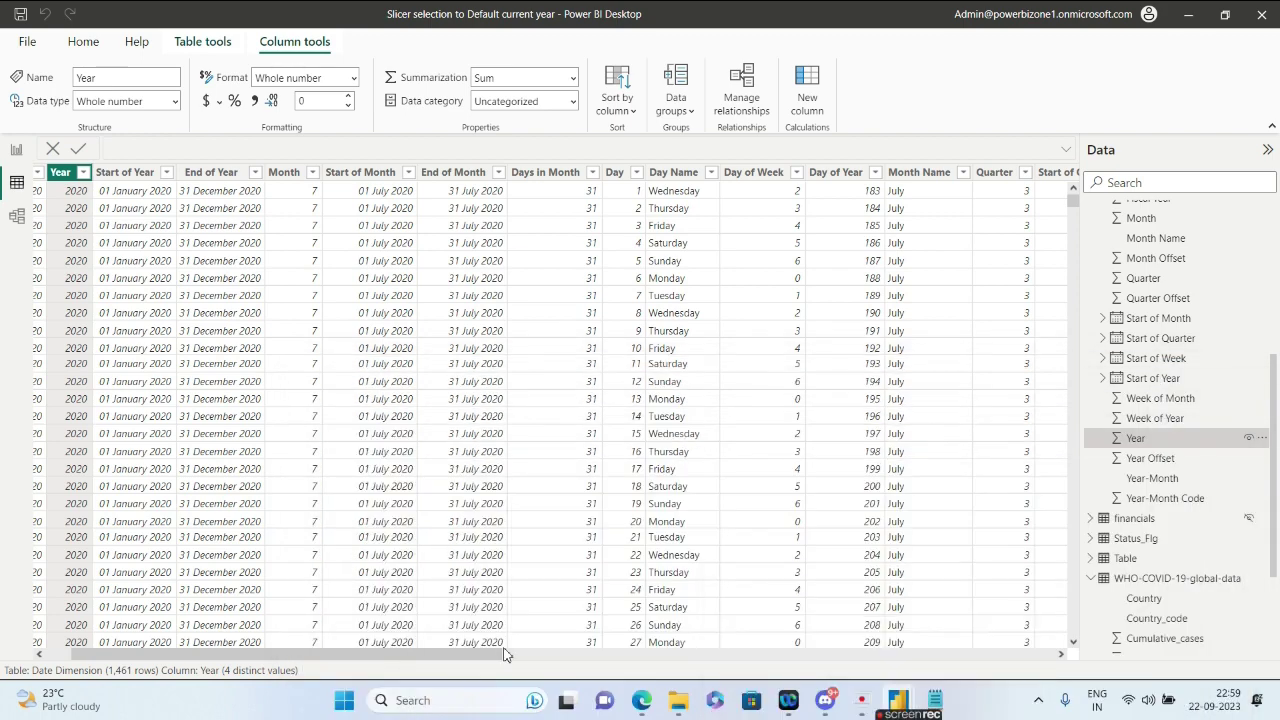
{"action": "left_click", "coordinate": [870, 658]}
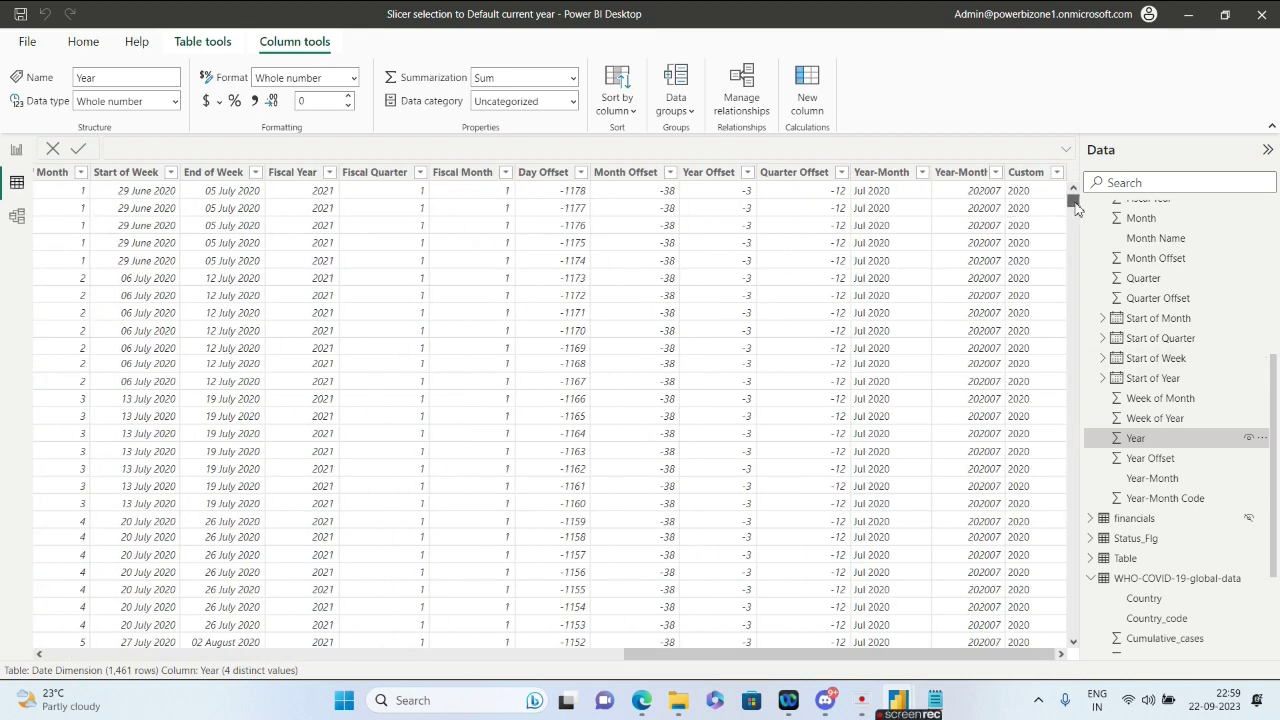
{"action": "left_click_drag", "start_coordinate": [1076, 214], "coordinate": [1080, 235]}
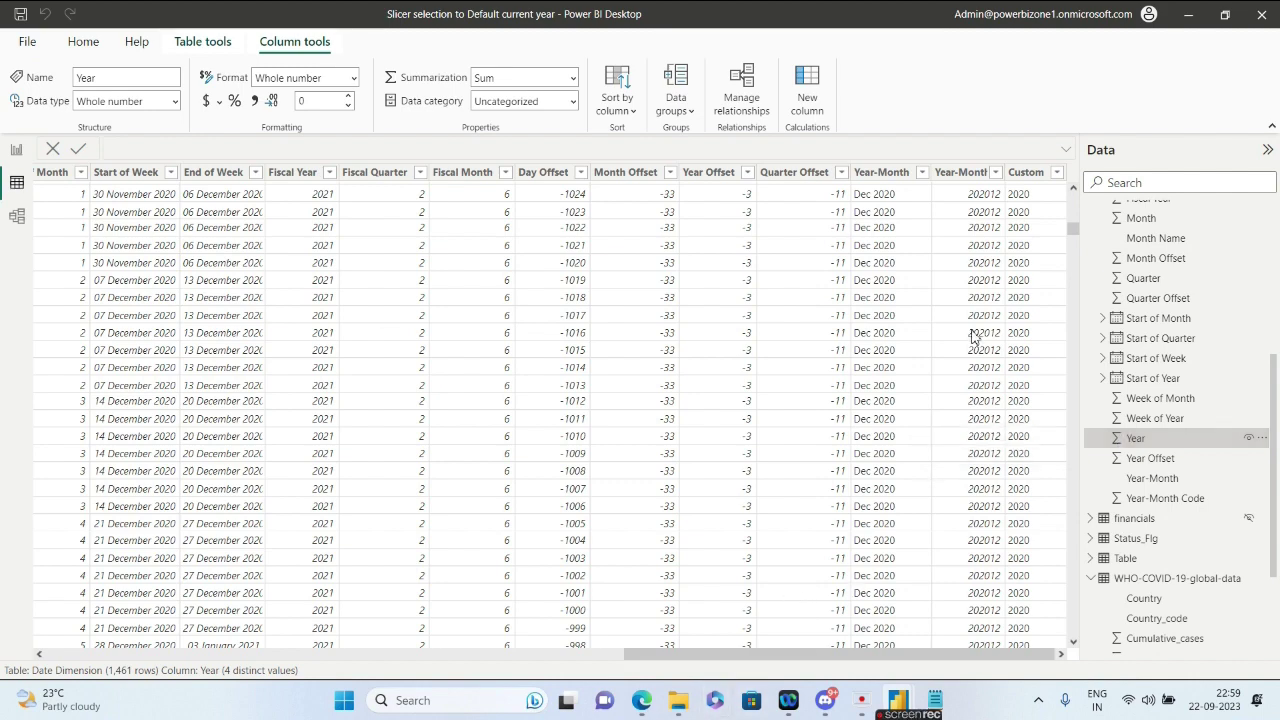
{"action": "left_click_drag", "start_coordinate": [1074, 233], "coordinate": [1072, 570]}
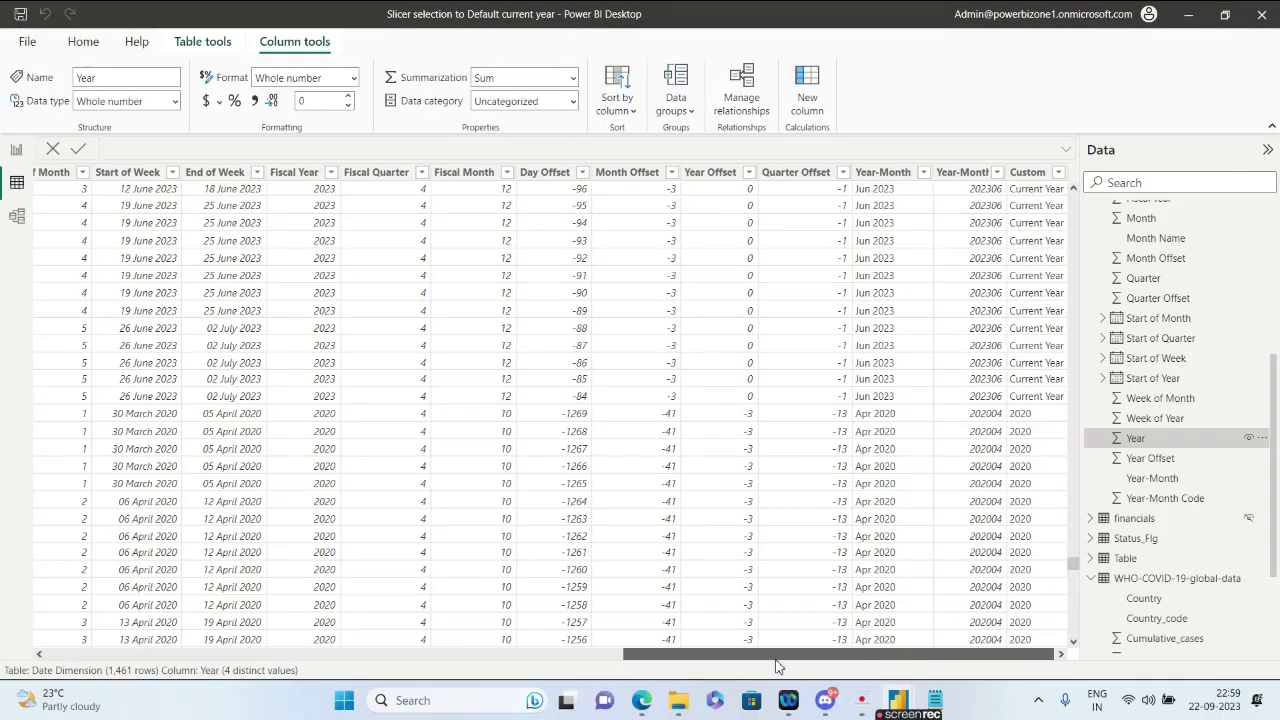
{"action": "left_click_drag", "start_coordinate": [765, 715], "coordinate": [5, 715]}
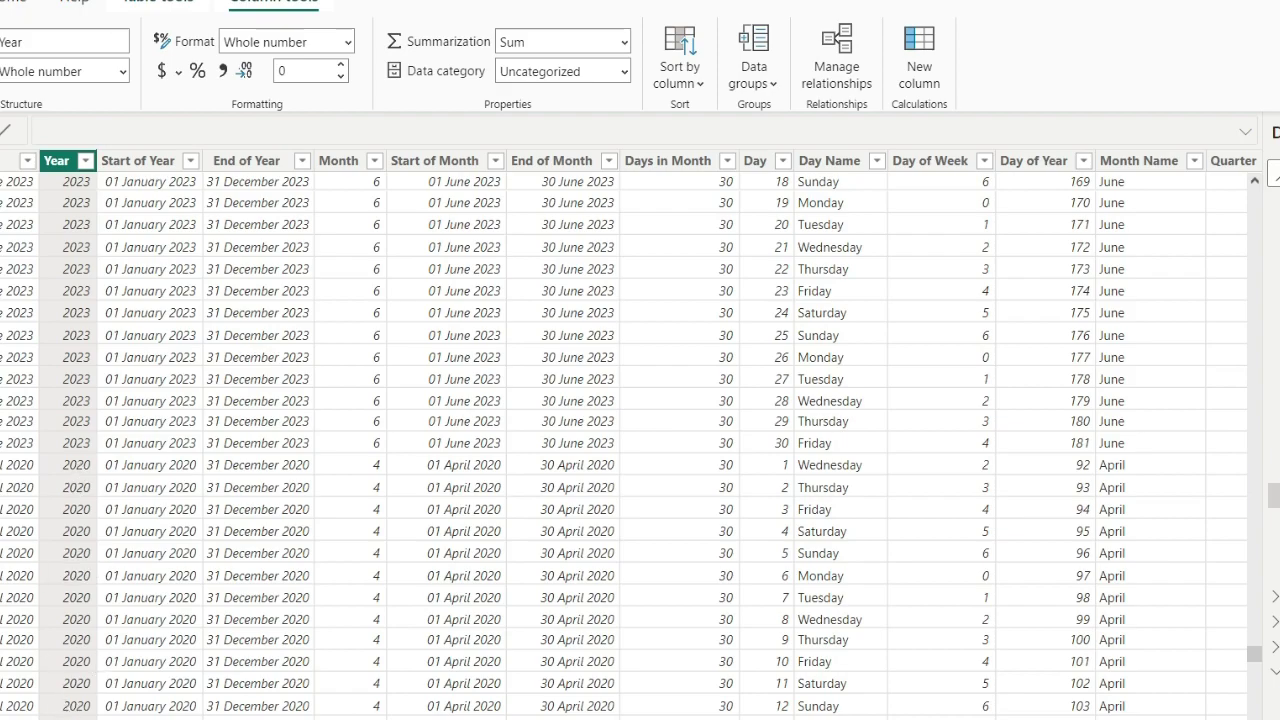
{"action": "scroll", "coordinate": [640, 430], "scroll_direction": "right", "scroll_amount": 5}
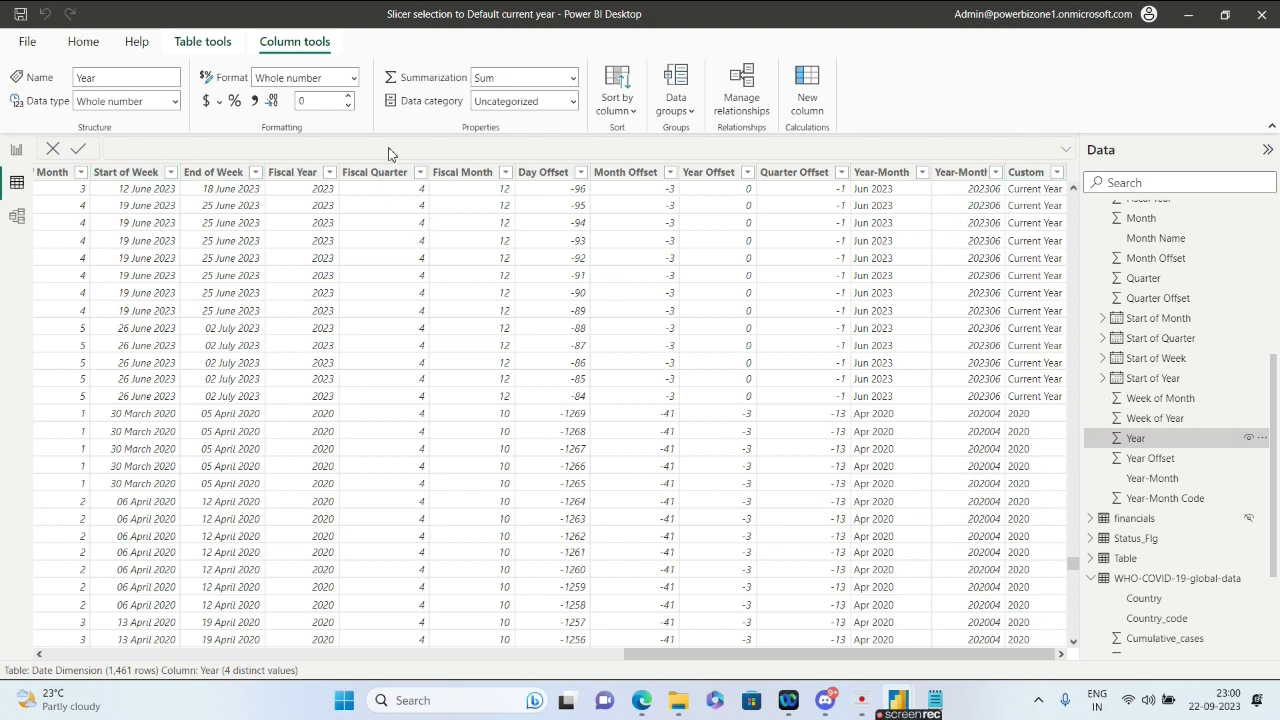
Step: On the Curr Year page, test the year slicer with 2021, then reselect Current Year
{"action": "left_click", "coordinate": [16, 152]}
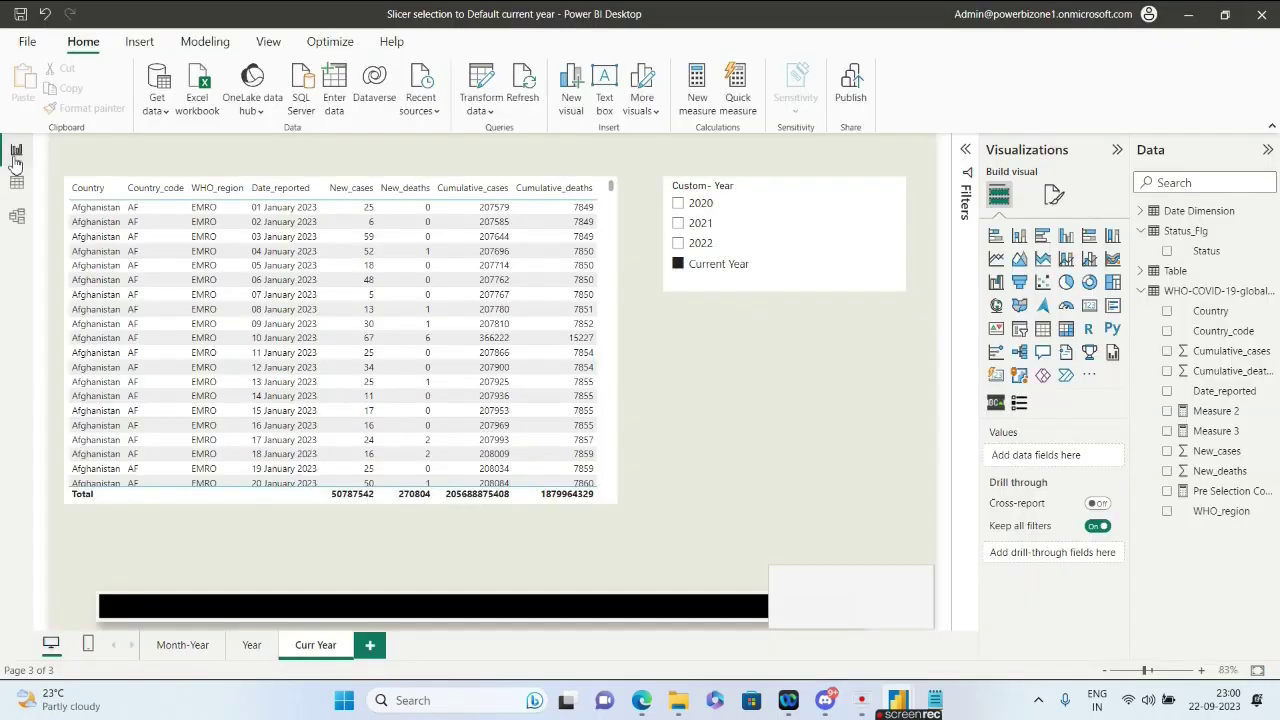
{"action": "left_click", "coordinate": [820, 223]}
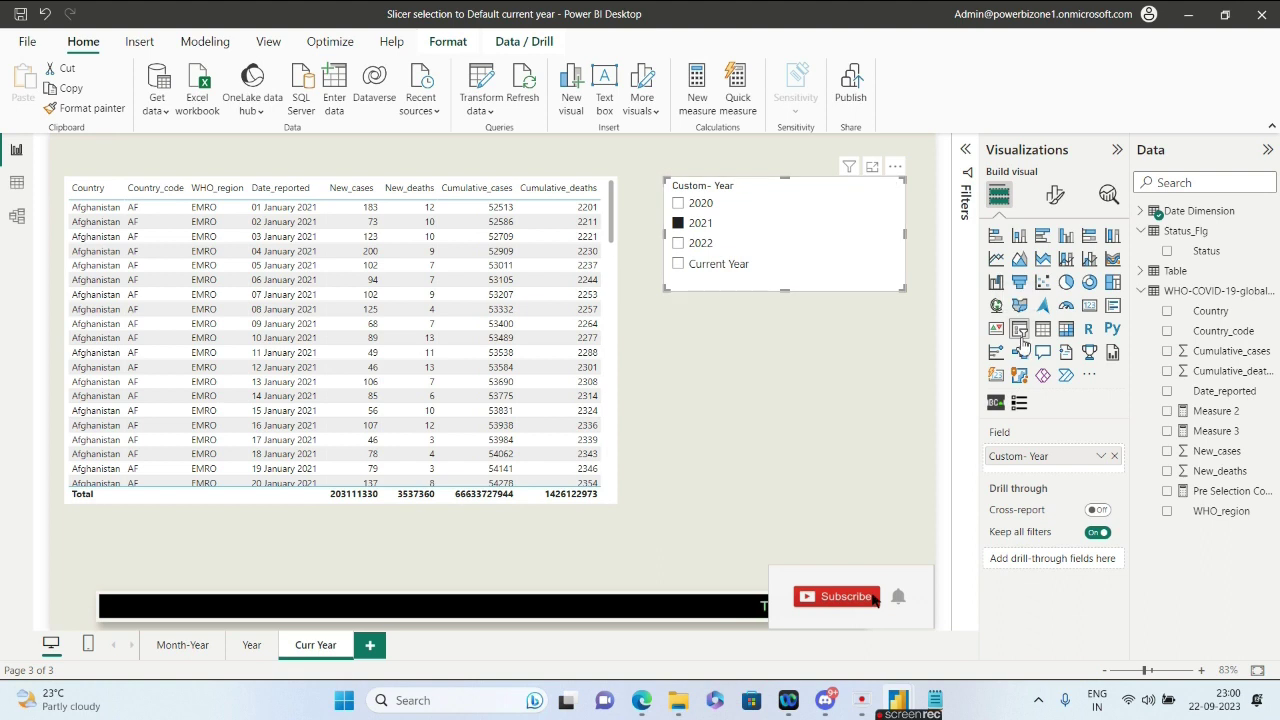
{"action": "left_click", "coordinate": [1141, 212]}
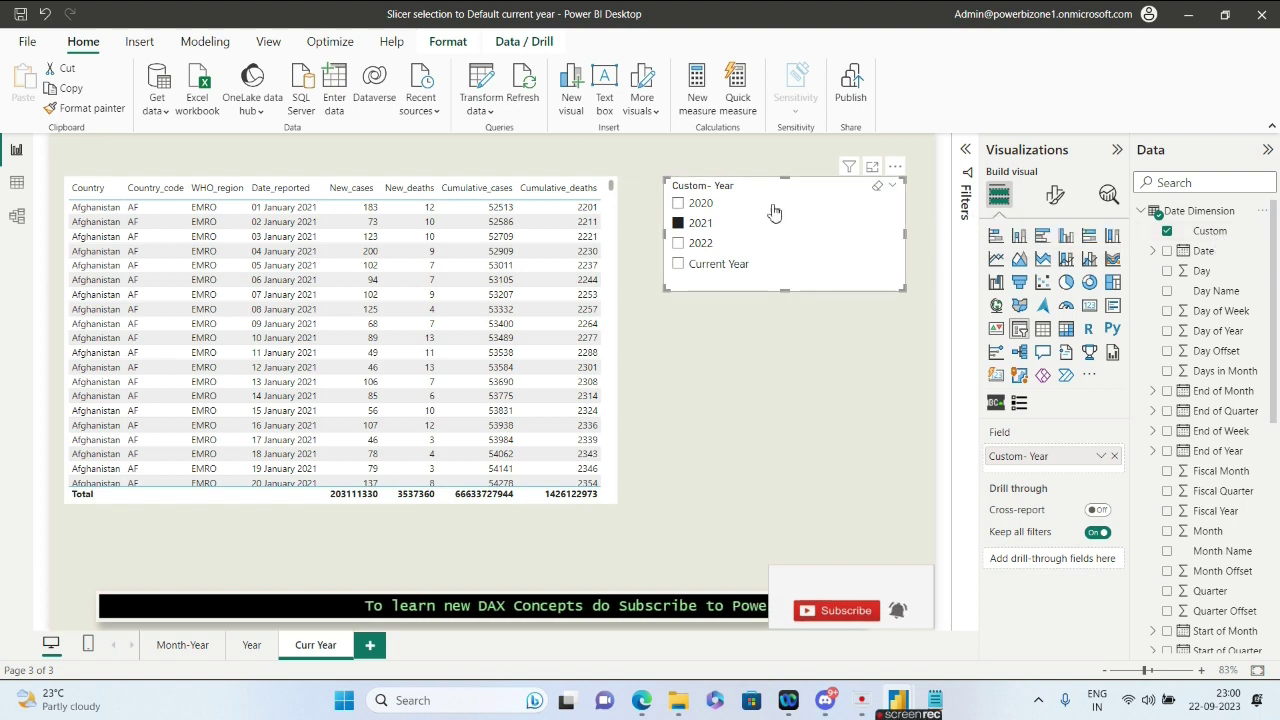
{"action": "left_click", "coordinate": [678, 264]}
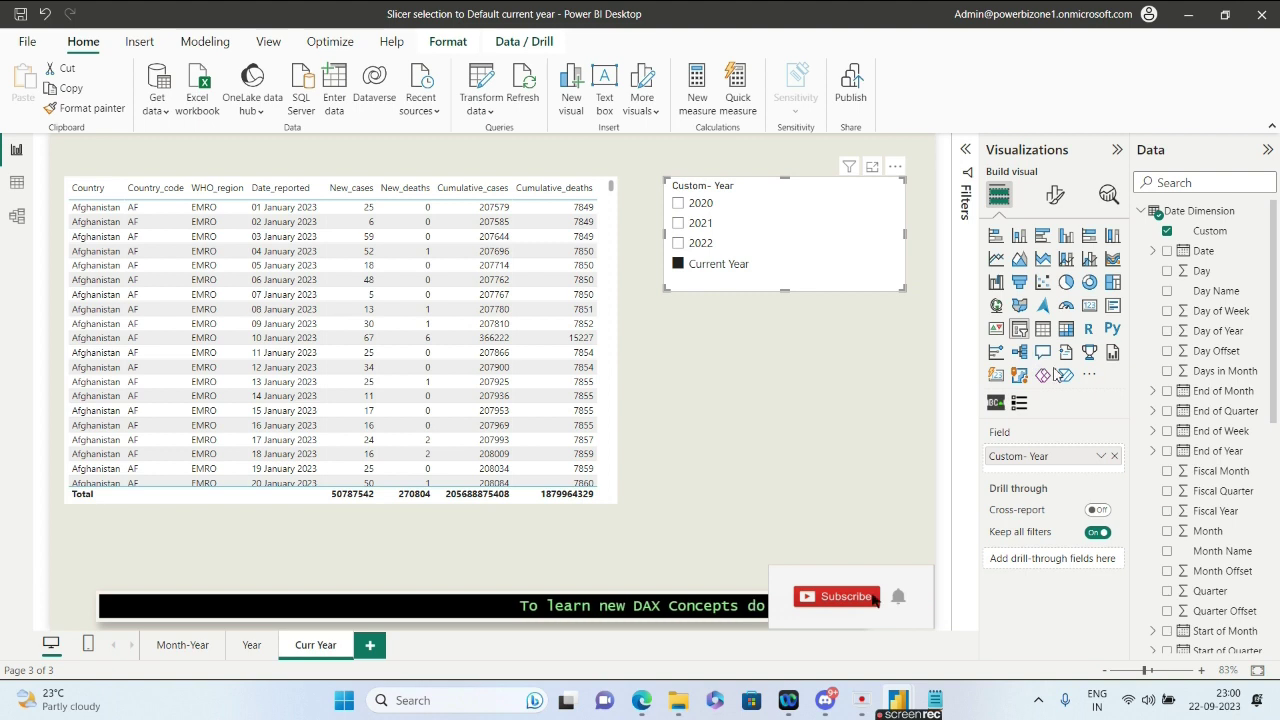
Step: Set the year slicer's style to Dropdown, keep Current Year selected, and shorten the slicer
{"action": "left_click", "coordinate": [1054, 196]}
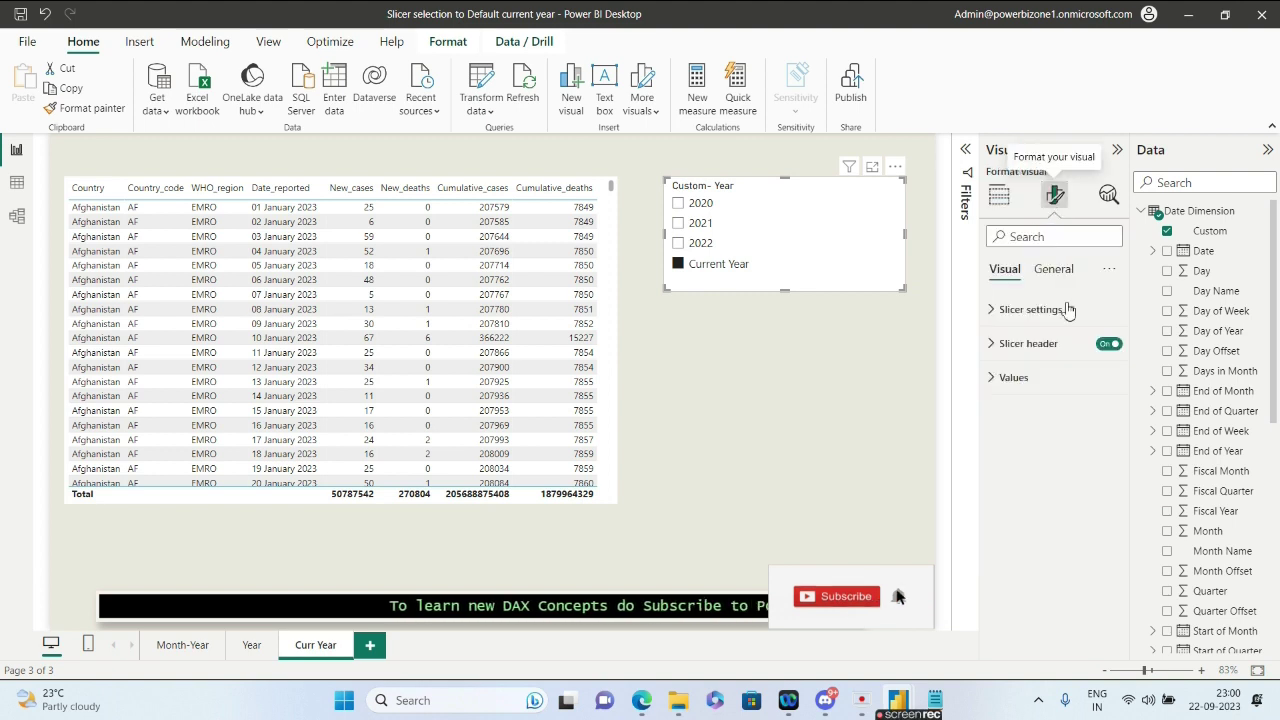
{"action": "left_click", "coordinate": [1030, 309]}
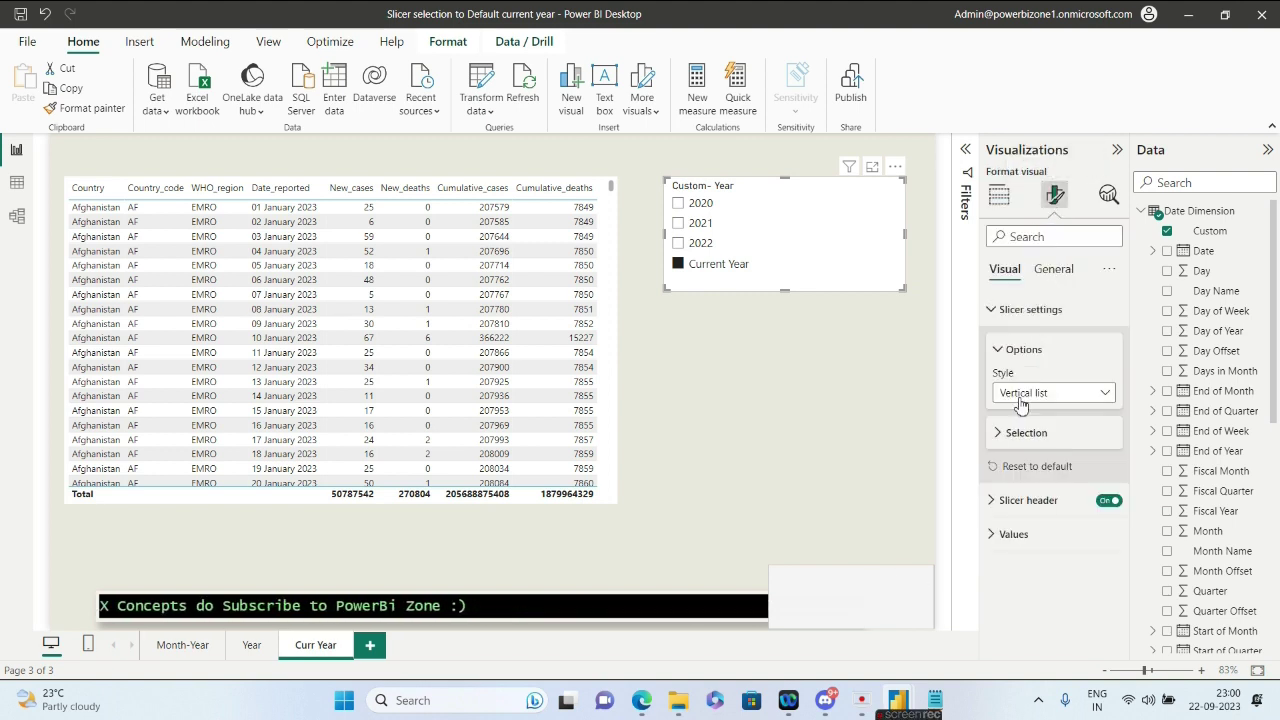
{"action": "left_click", "coordinate": [1045, 392]}
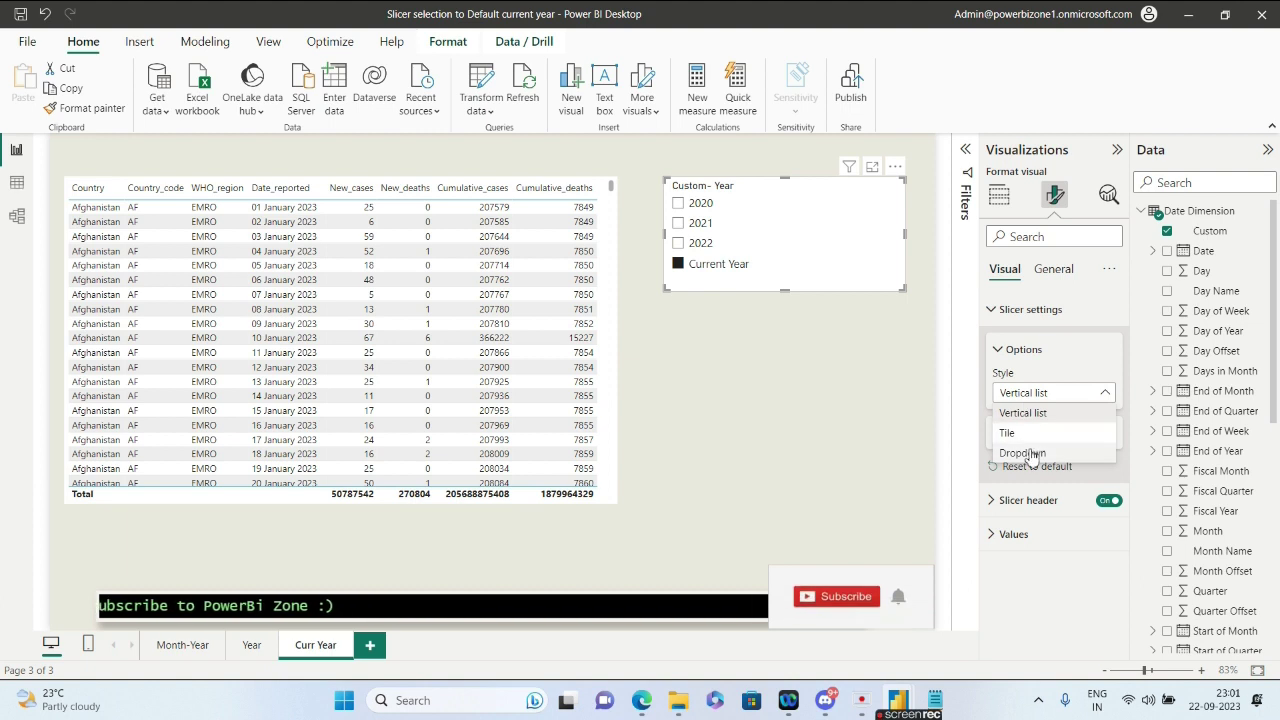
{"action": "left_click", "coordinate": [1022, 452]}
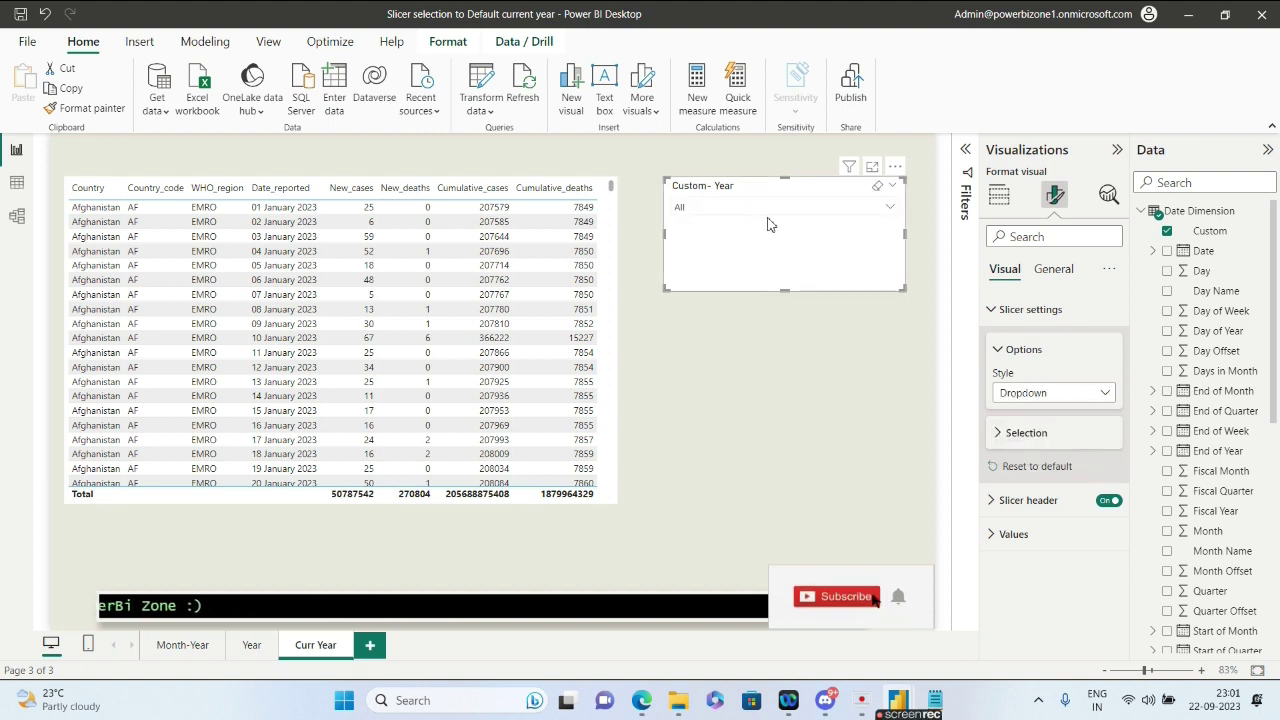
{"action": "left_click", "coordinate": [768, 208]}
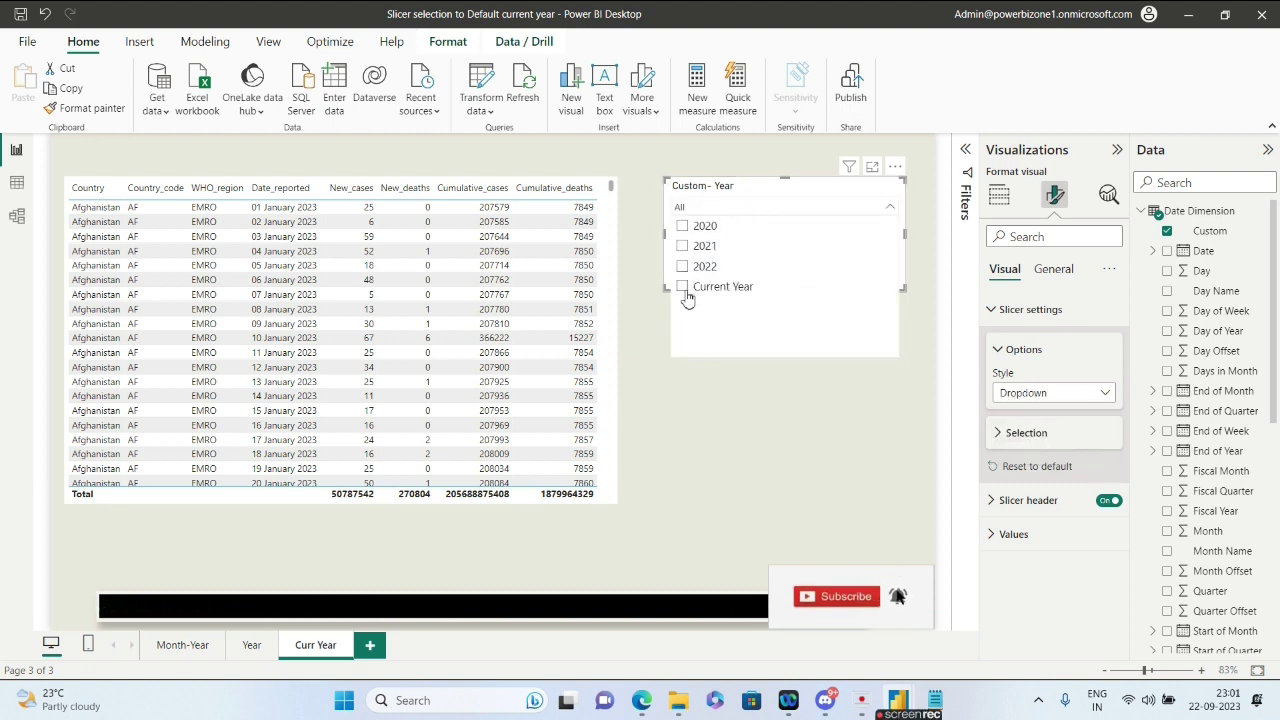
{"action": "left_click", "coordinate": [672, 414]}
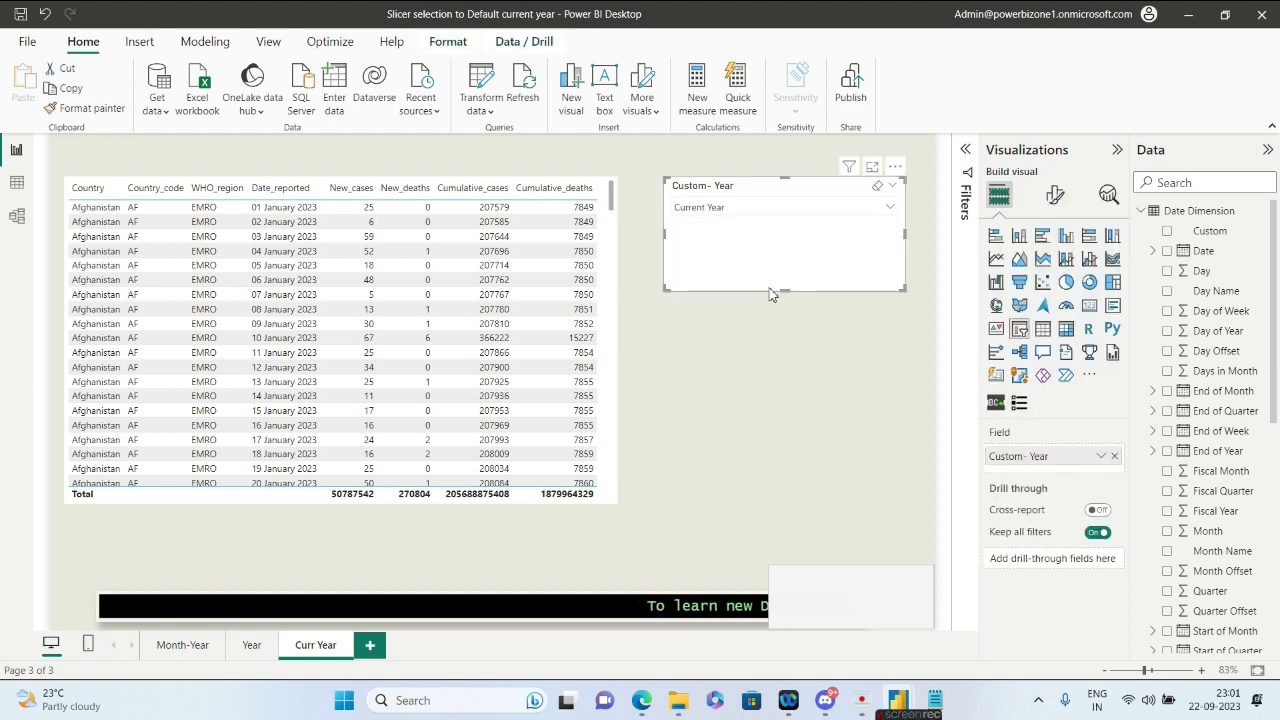
{"action": "left_click_drag", "start_coordinate": [783, 291], "coordinate": [781, 240]}
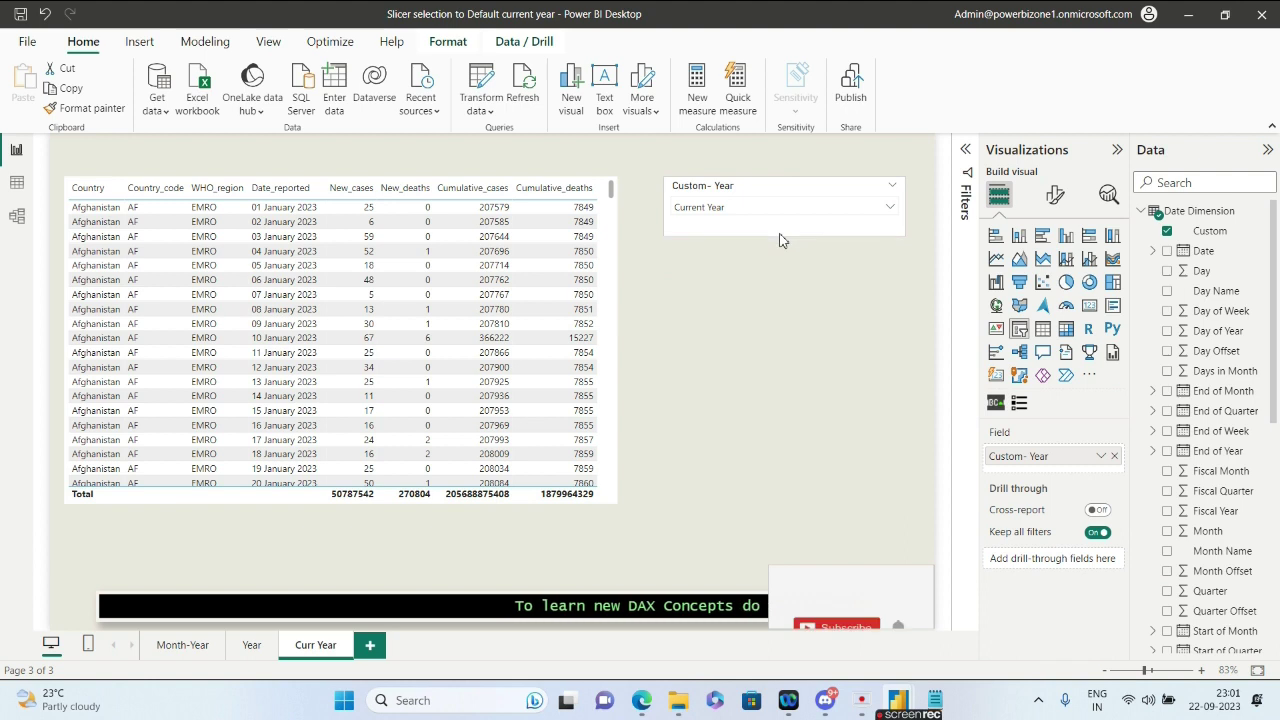
Step: Deselect the slicer and switch to the Month-Year page filtered to Sep 2023
{"action": "left_click", "coordinate": [785, 282]}
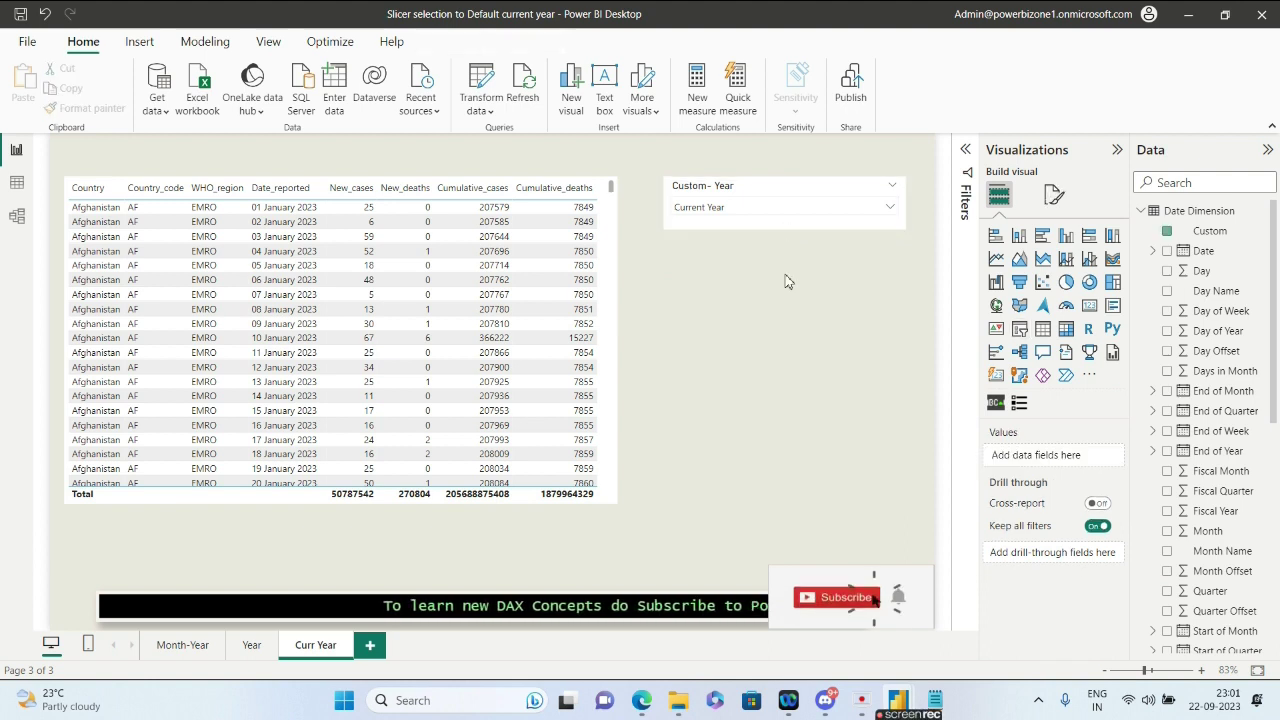
{"action": "left_click", "coordinate": [182, 645]}
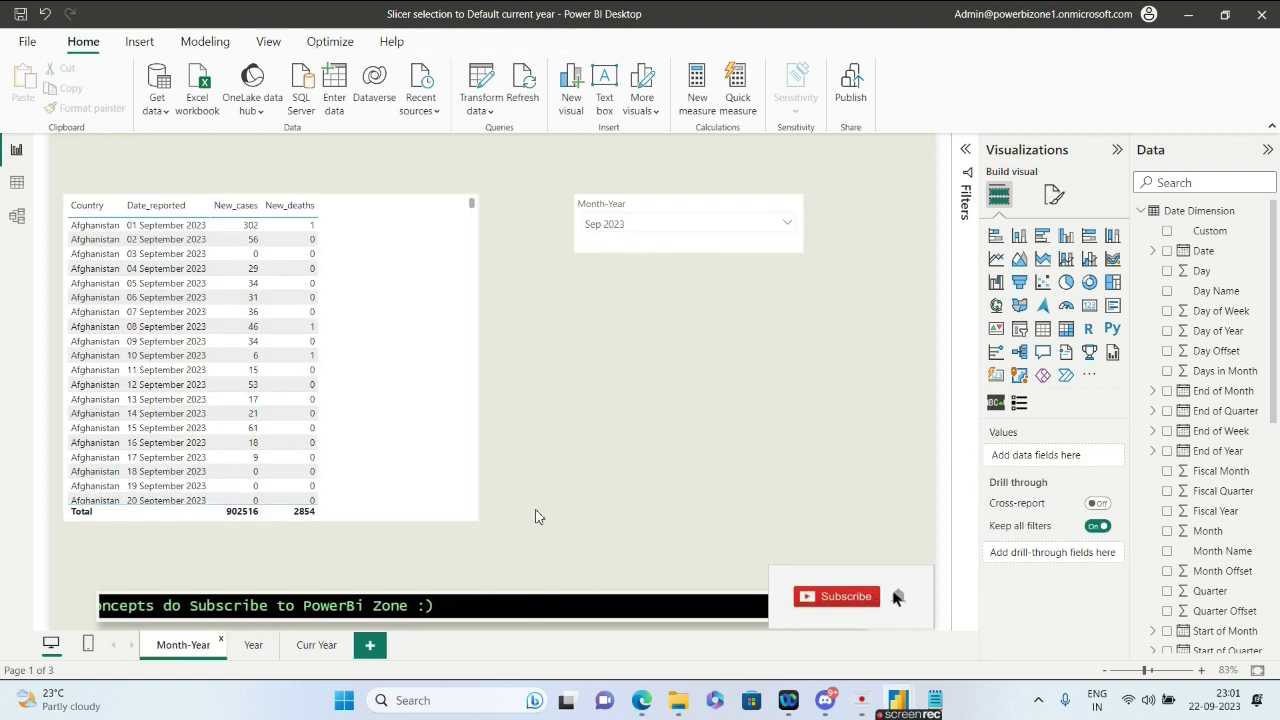